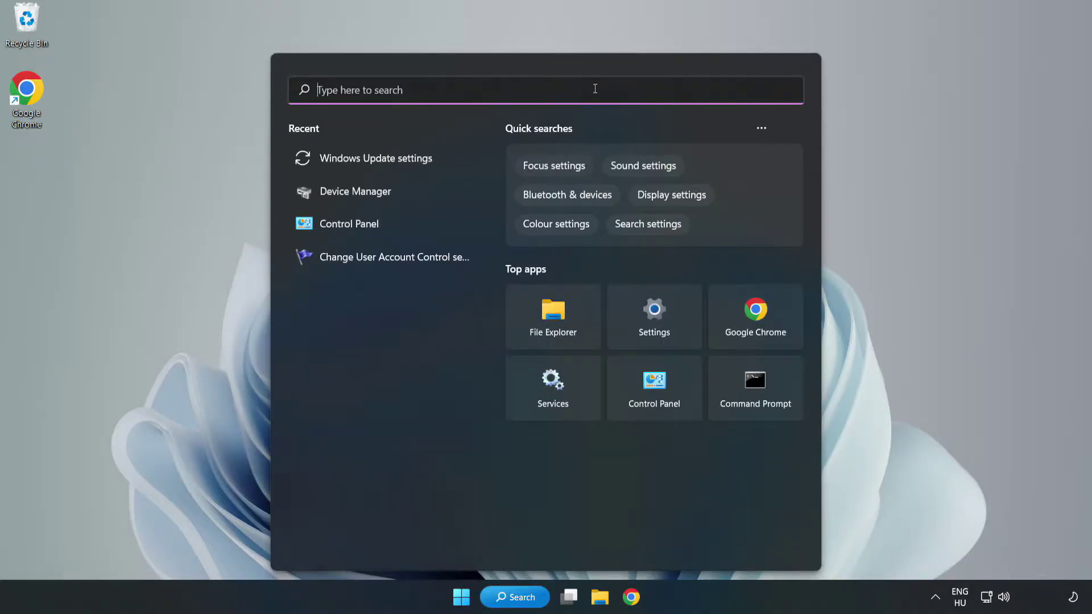
Step: Search Windows for "device manager", open Device Manager and move its window toward the middle of the desktop
type("device")
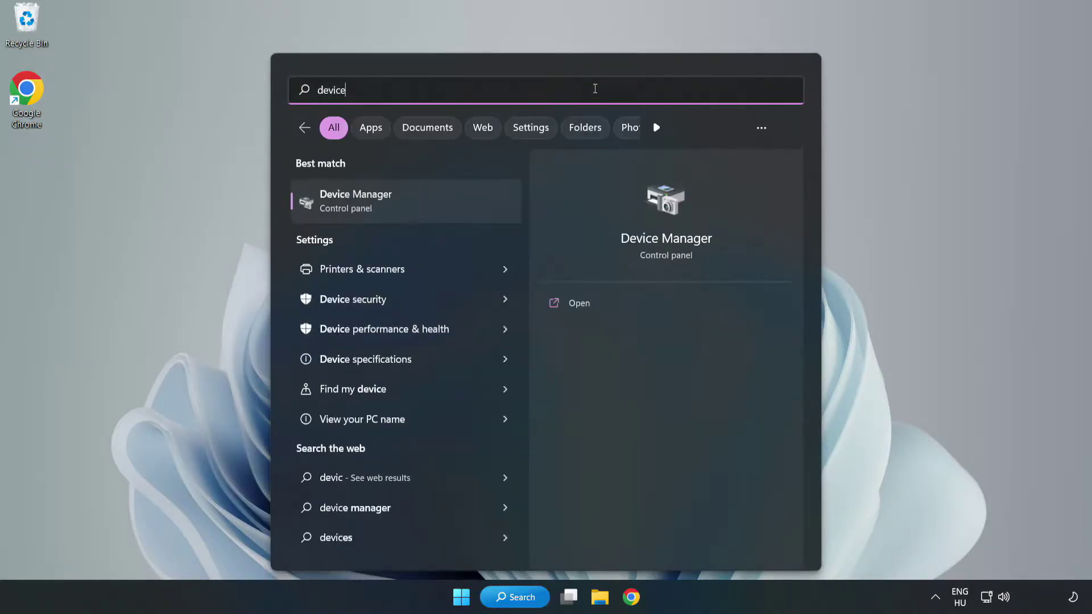
type(" manager")
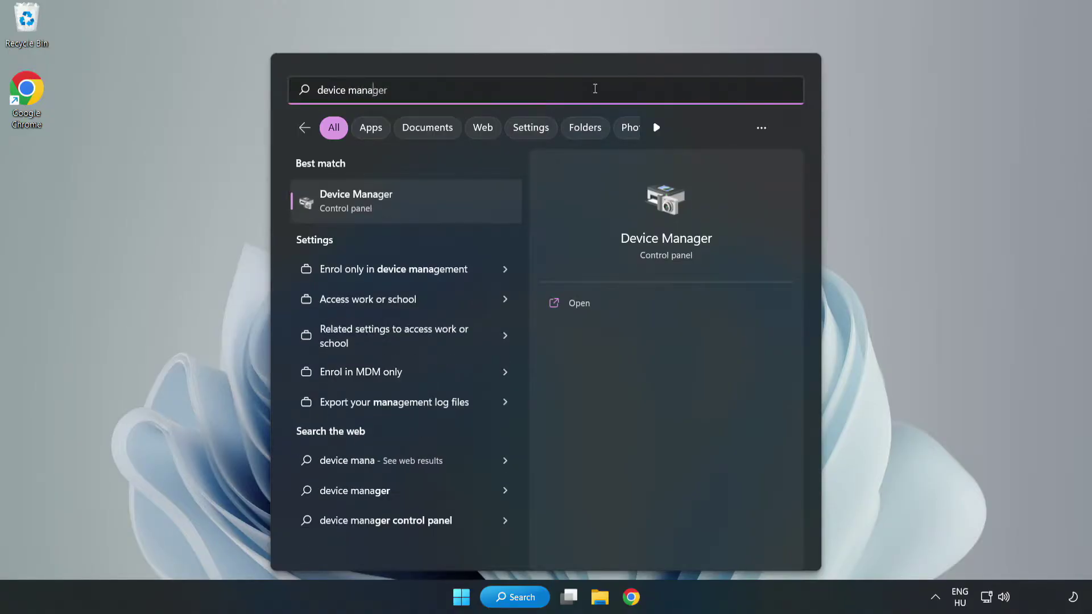
left_click(405, 207)
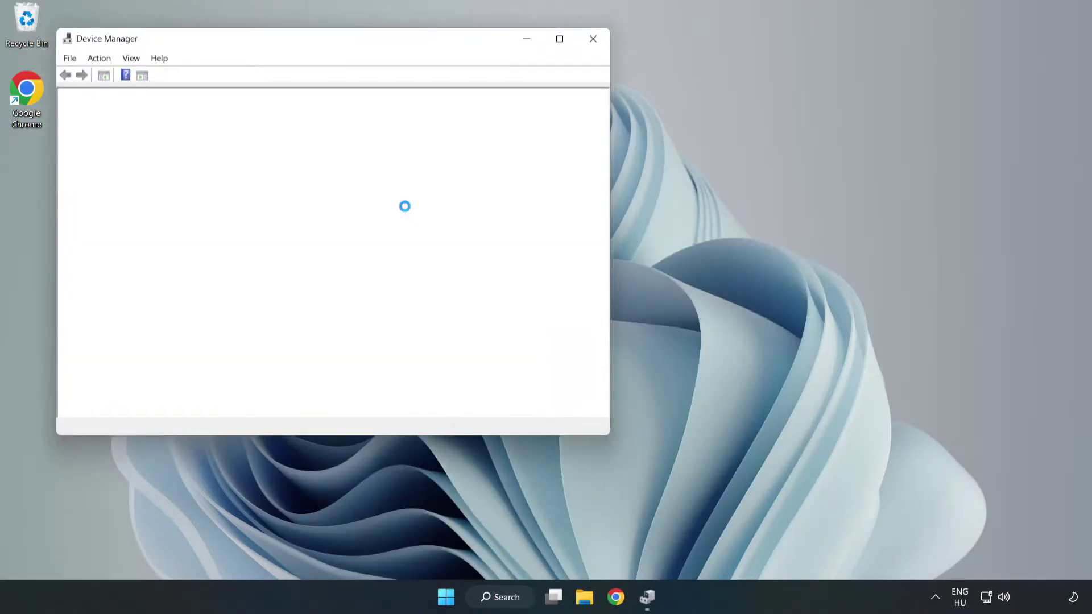
left_click_drag(294, 42, 488, 98)
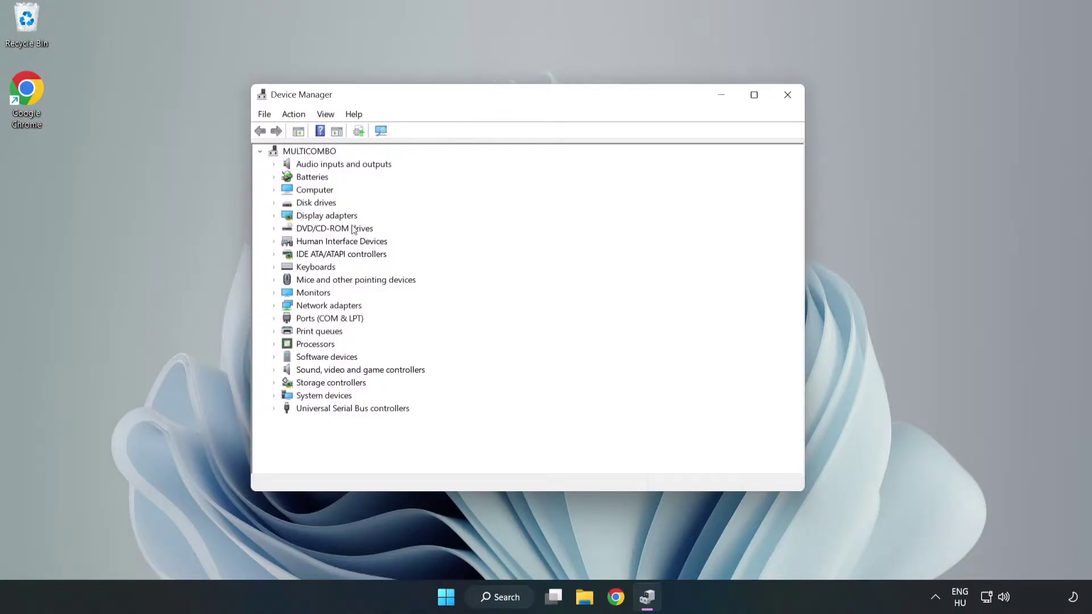
Step: Run an automatic driver update search for the VMware SVGA 3D display adapter, and close Device Manager
left_click(294, 217)
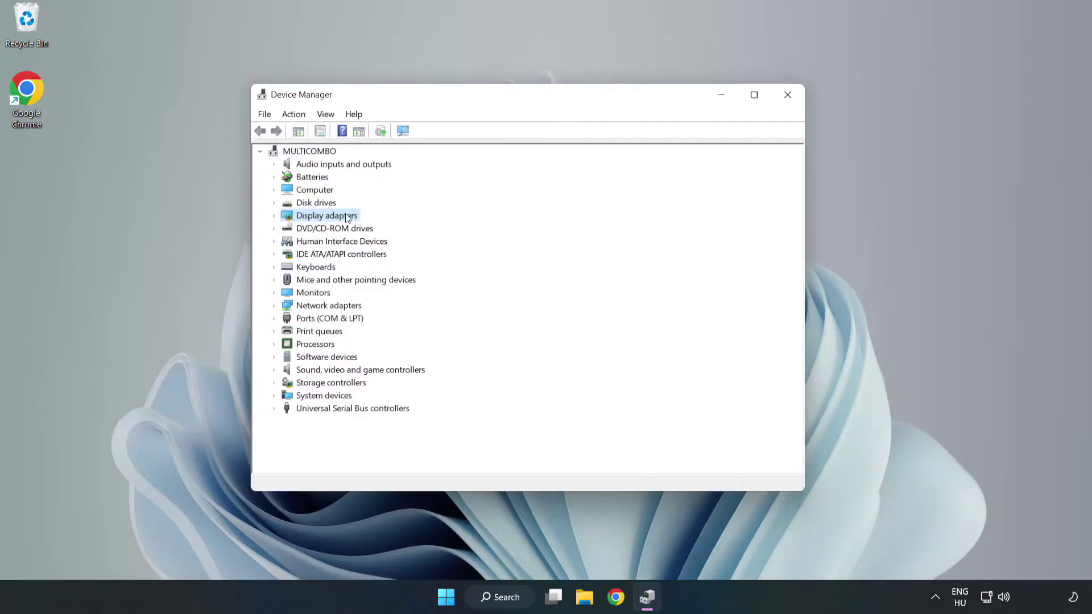
left_click(274, 217)
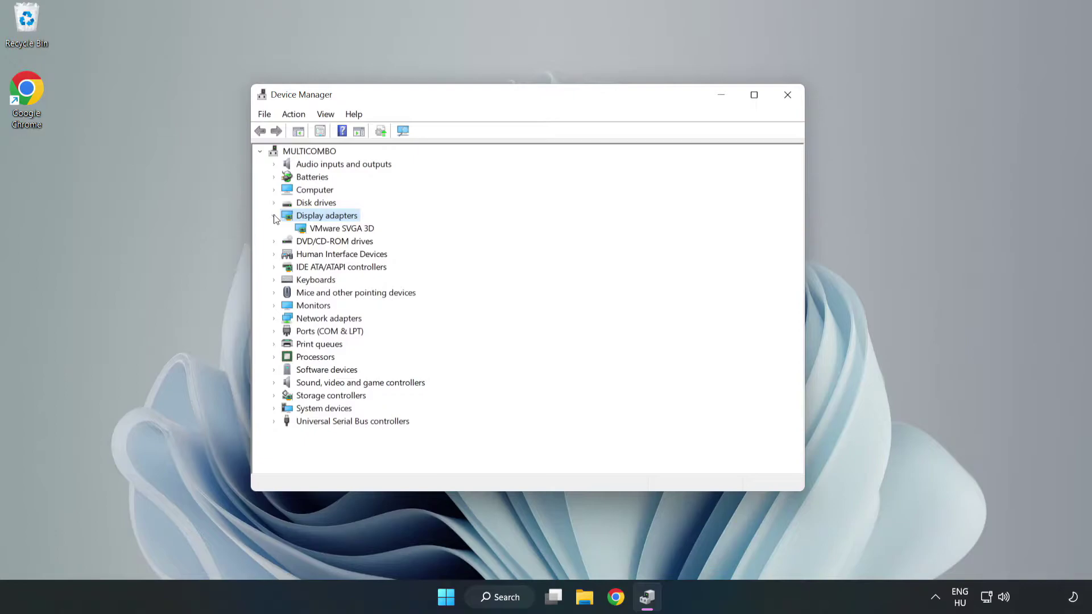
left_click(370, 228)
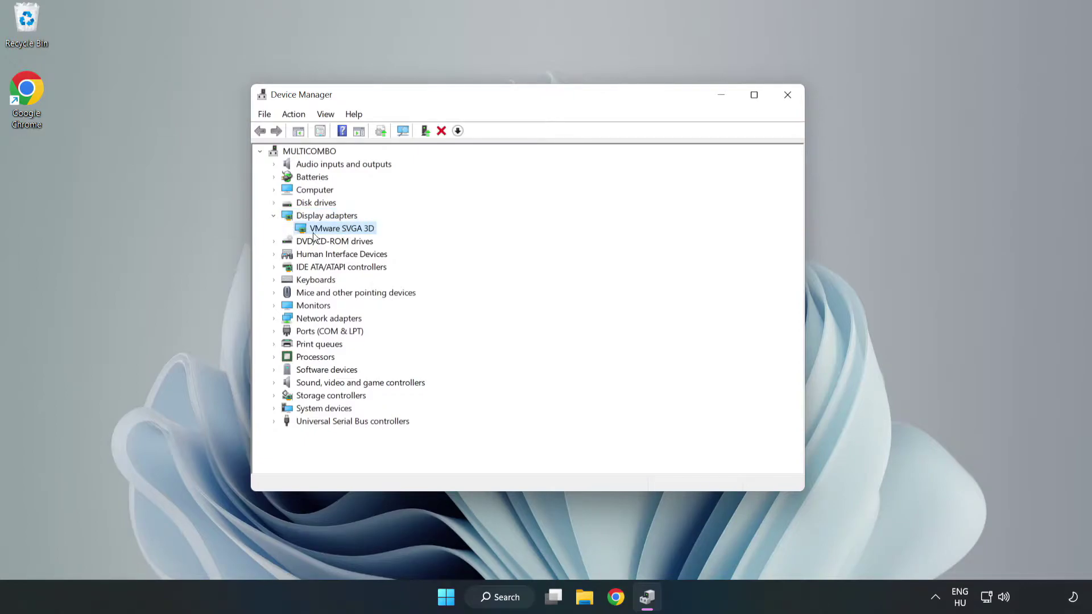
right_click(340, 233)
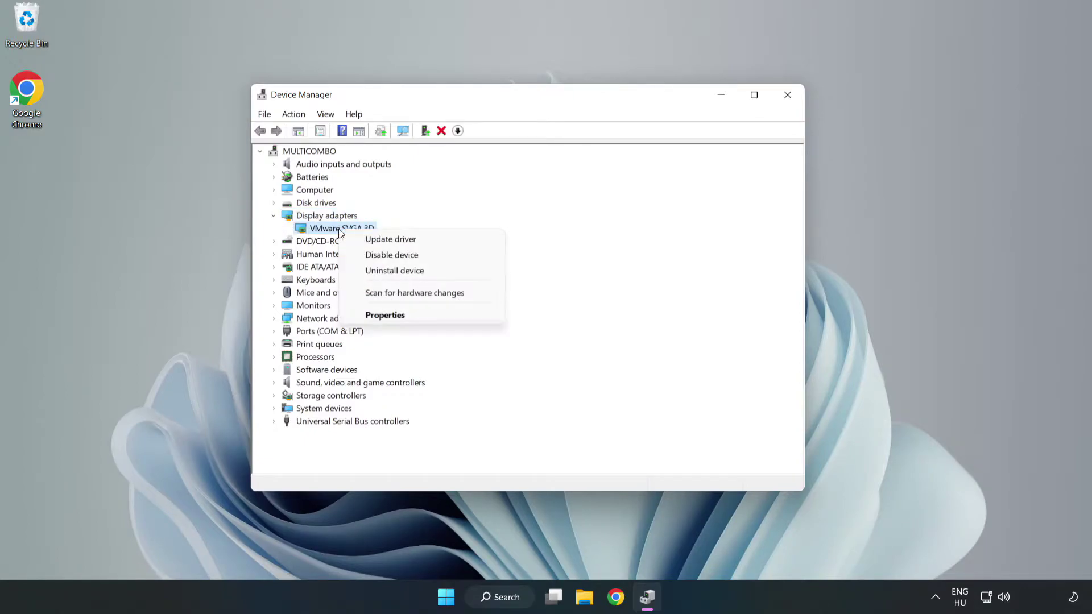
left_click(424, 244)
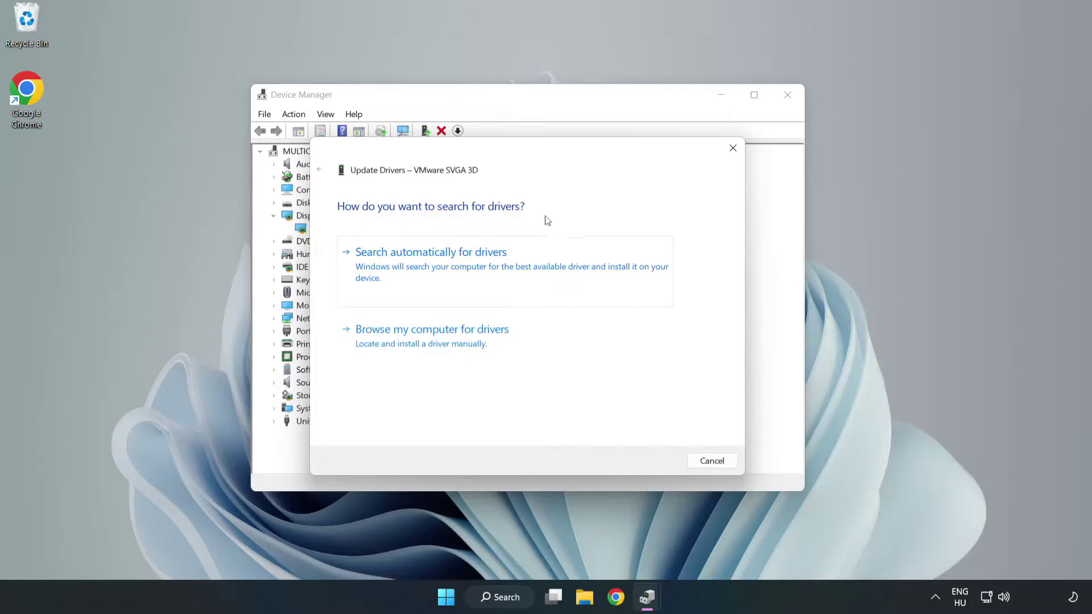
left_click(434, 266)
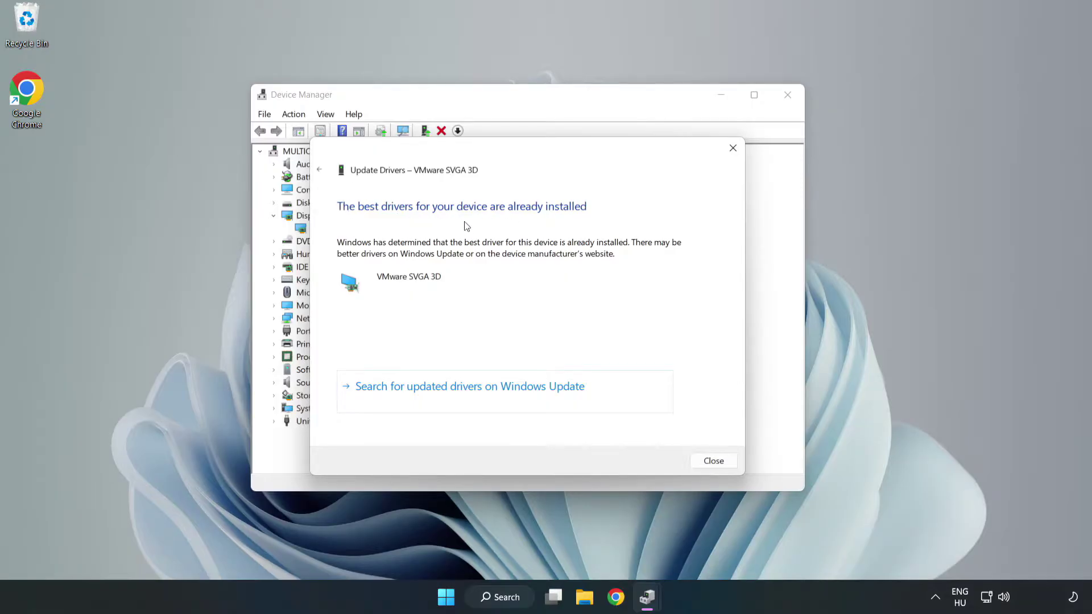
left_click(716, 461)
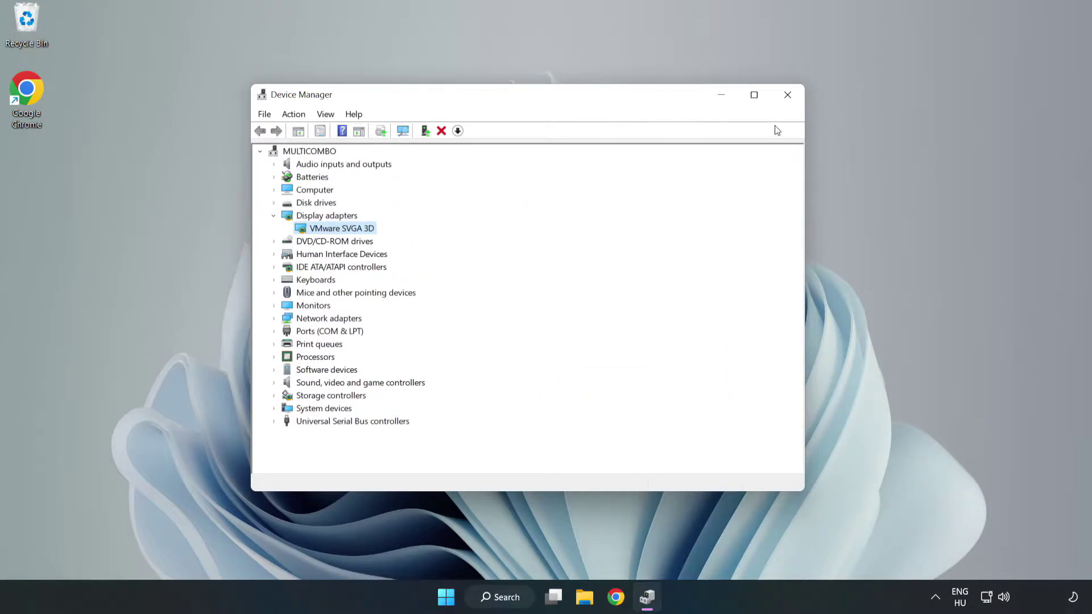
left_click(788, 97)
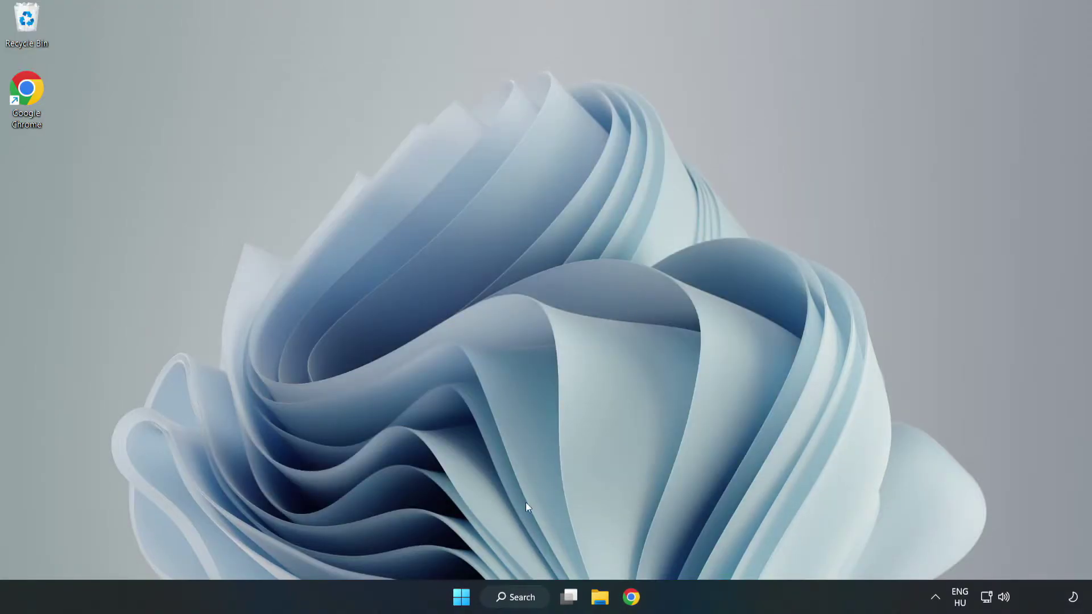
Step: Find the Windows Update settings with a search for "updates", check for updates and close Settings
left_click(513, 598)
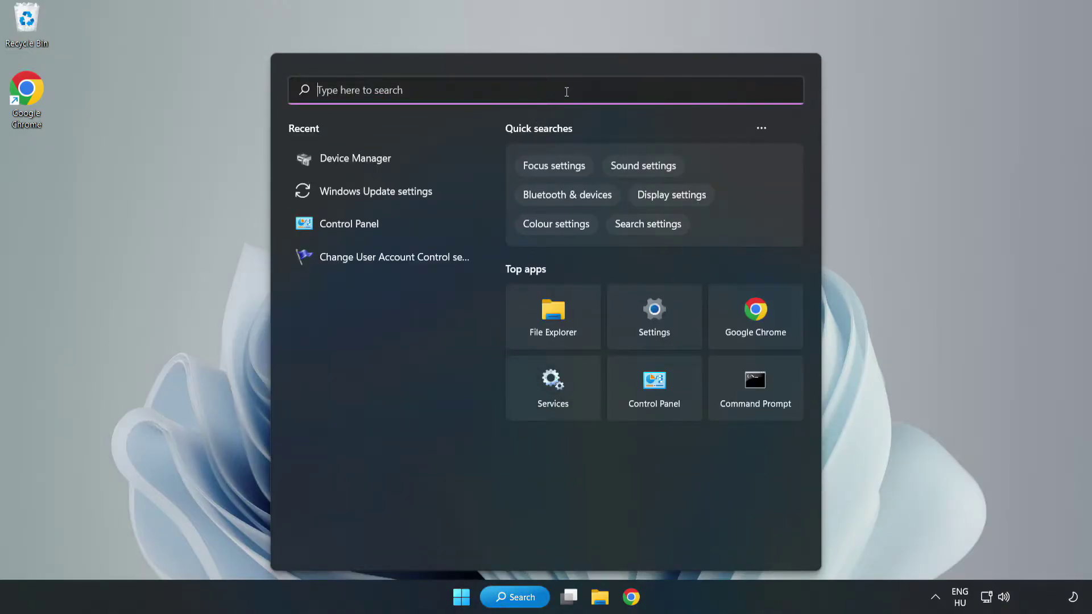
type("updates")
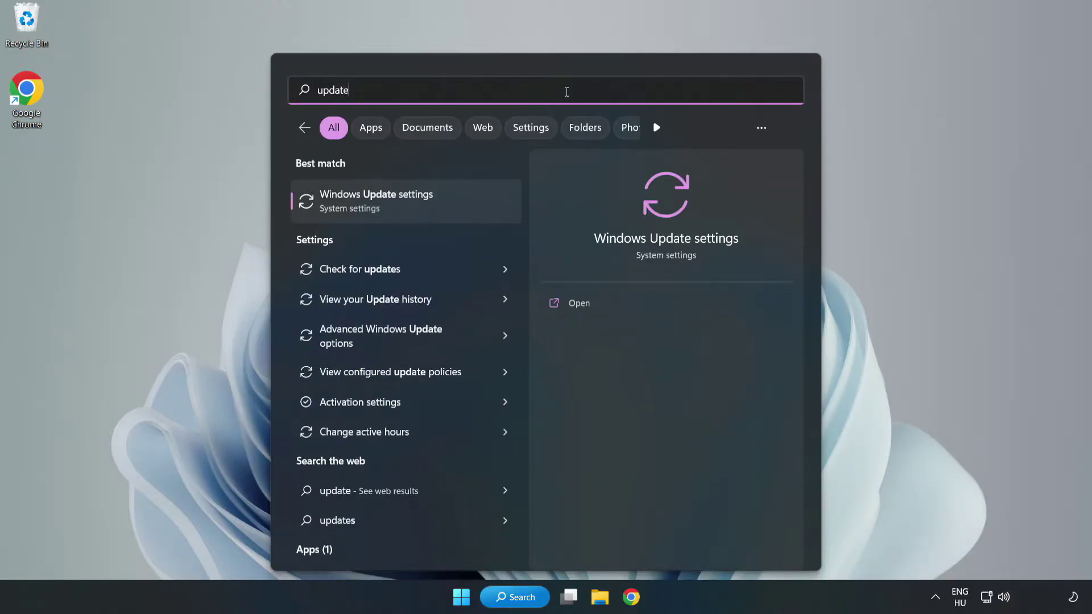
left_click(389, 206)
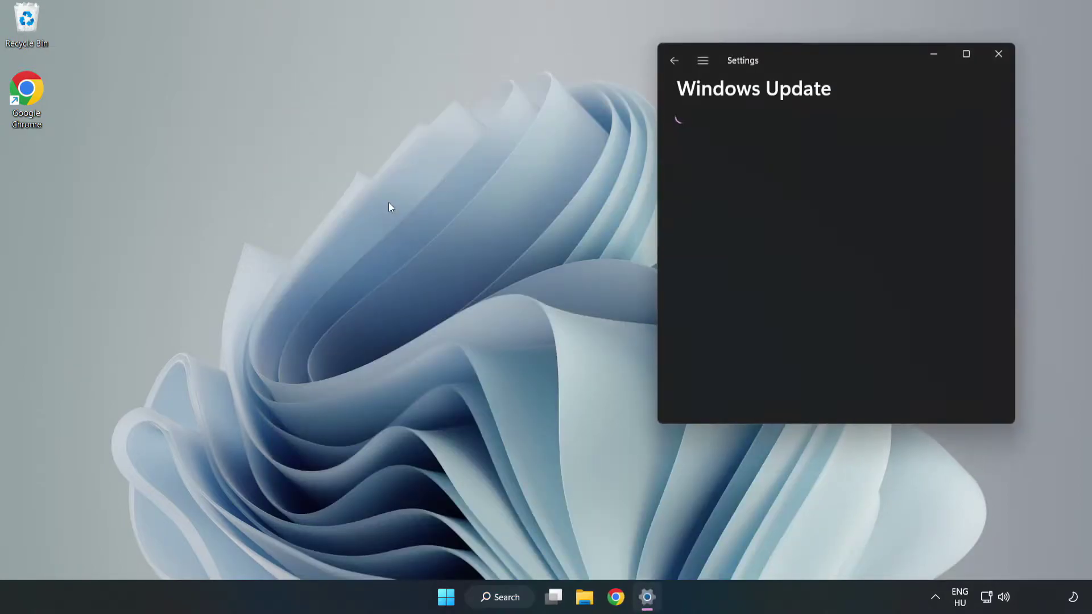
left_click(966, 51)
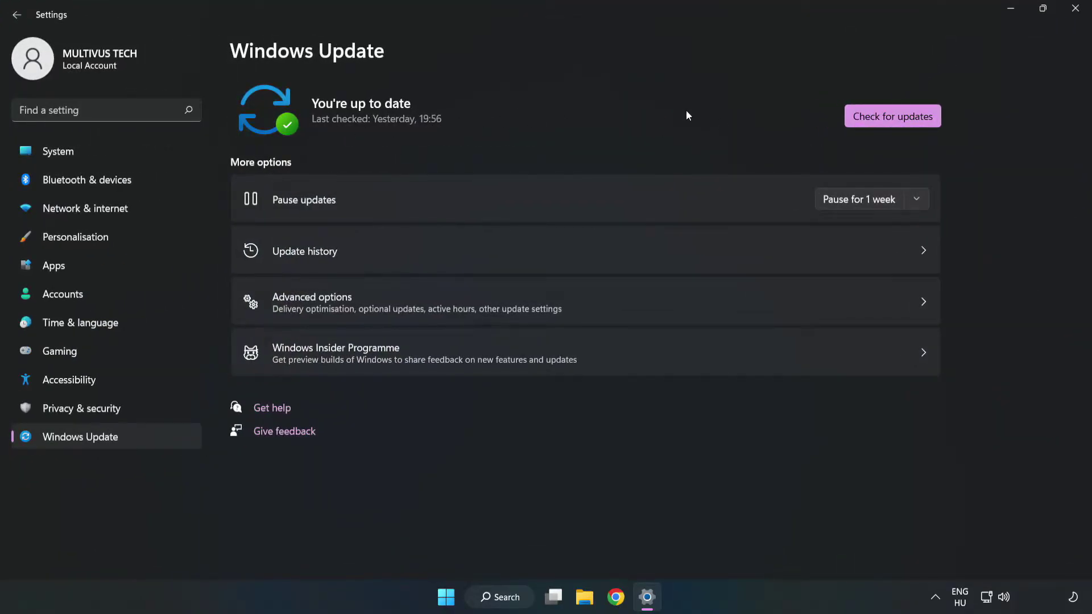
left_click(896, 119)
left_click(1077, 10)
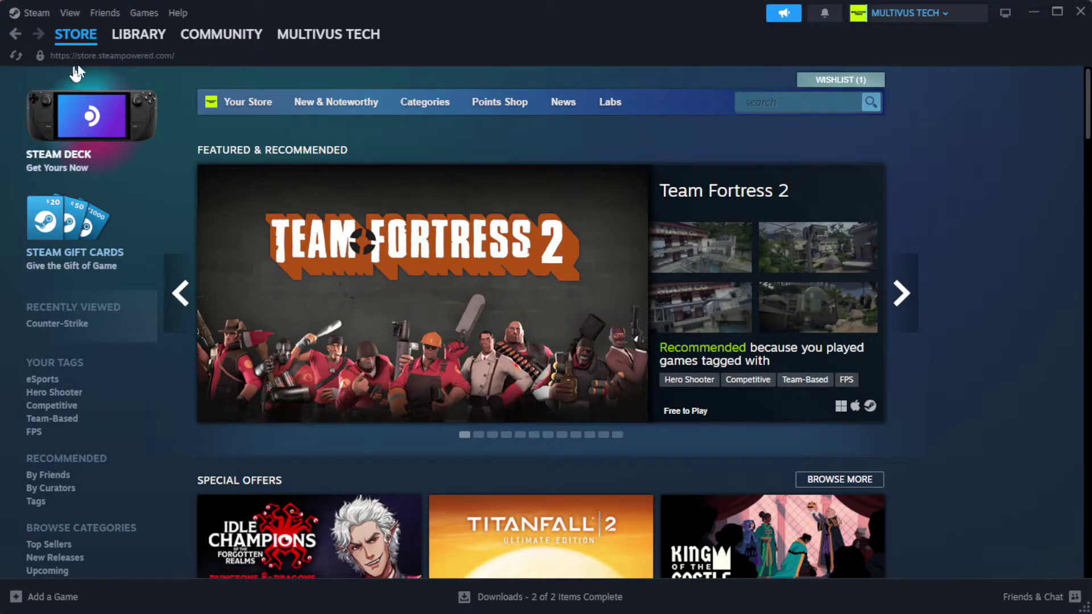
Step: In the Steam library, verify the integrity of the installed files of the favorite game YOUR NOT WORKING GAME
mouse_move(140, 41)
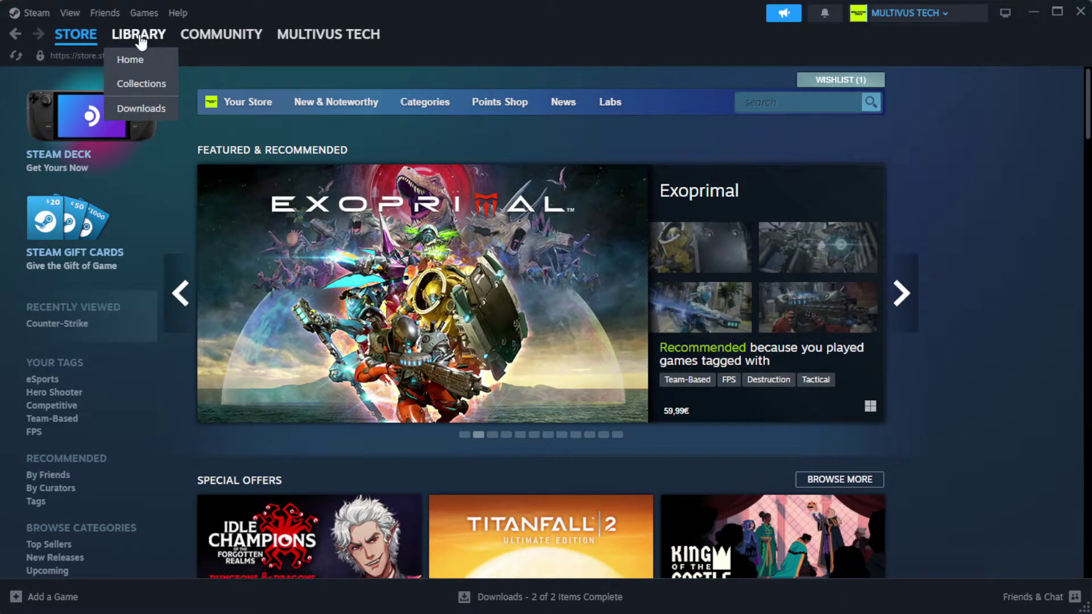
left_click(158, 62)
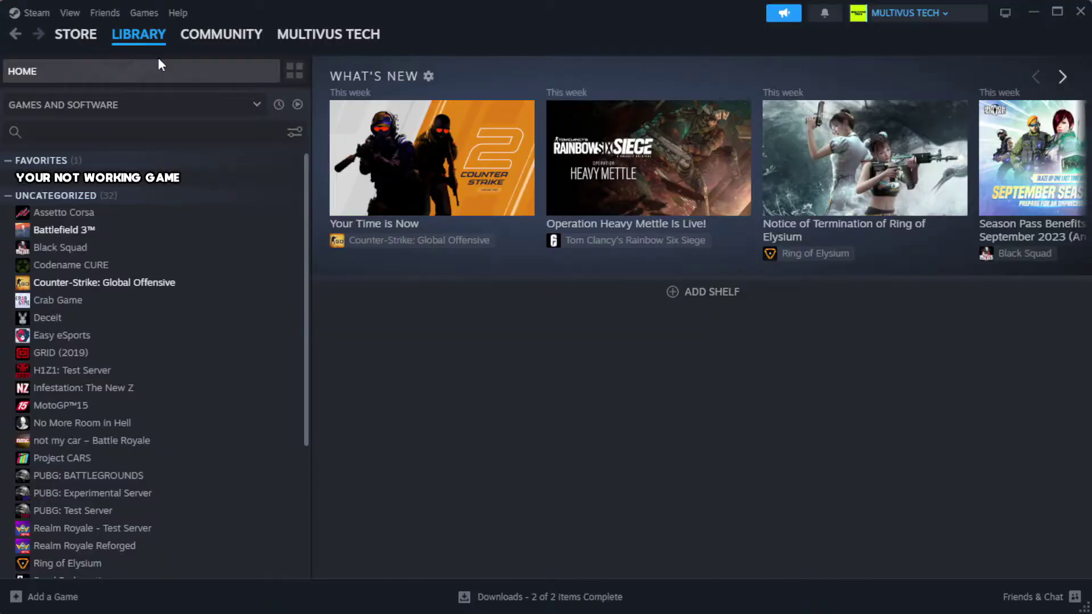
right_click(269, 181)
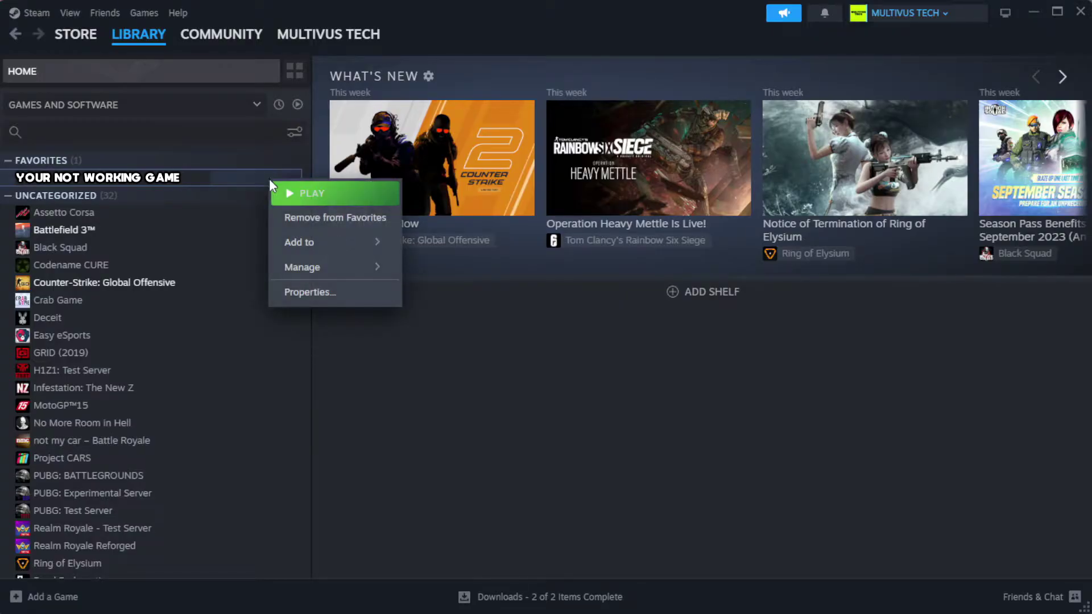
left_click(345, 302)
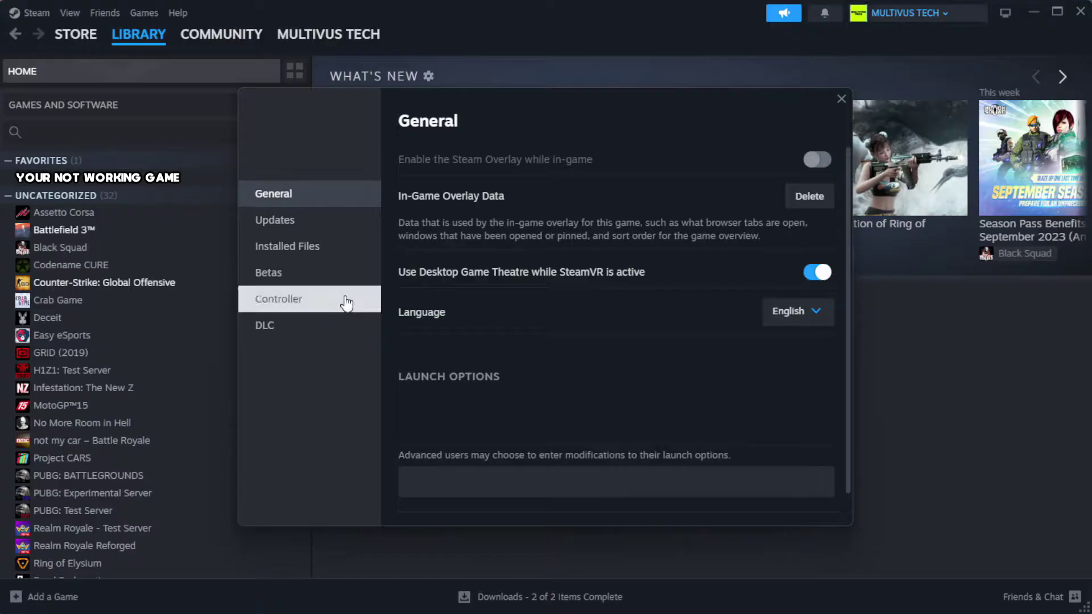
left_click(359, 259)
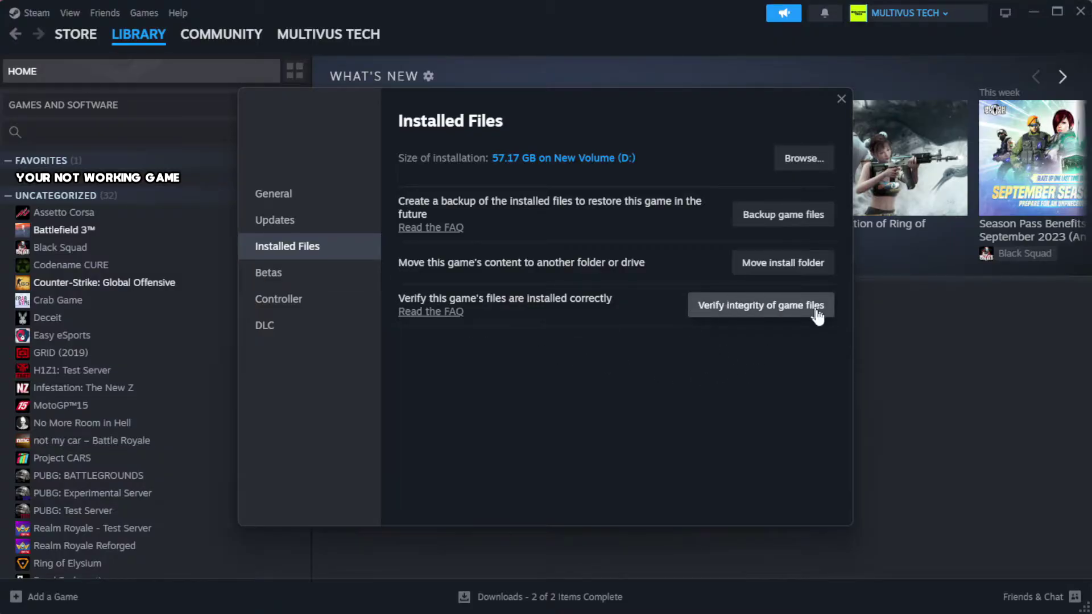
left_click(766, 310)
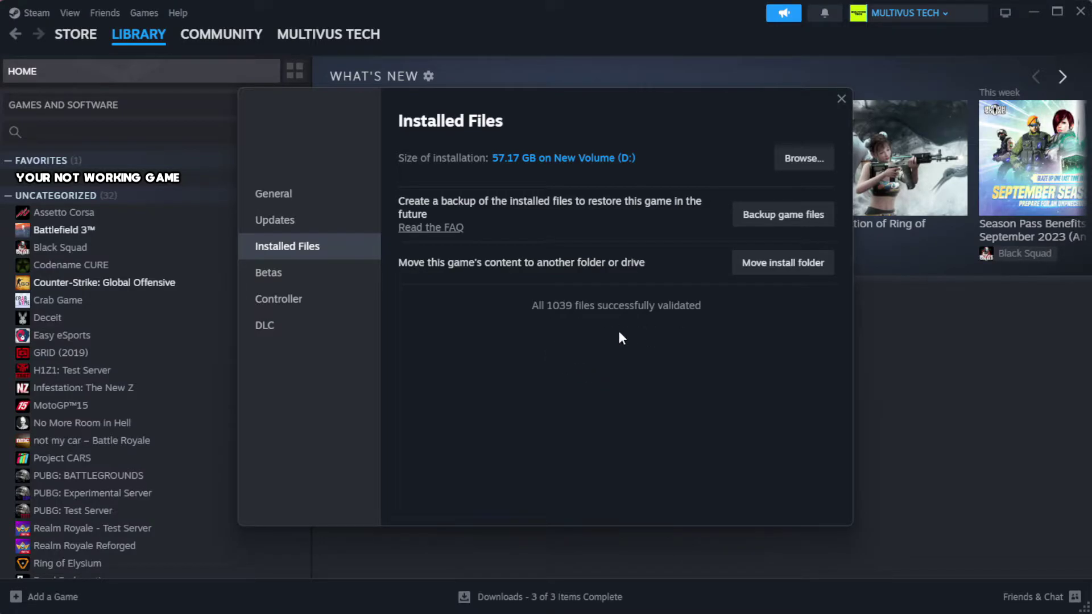
Step: Browse the game's installation folder and open the properties of the YOUR NOT WORKING GAME shortcut
left_click(802, 165)
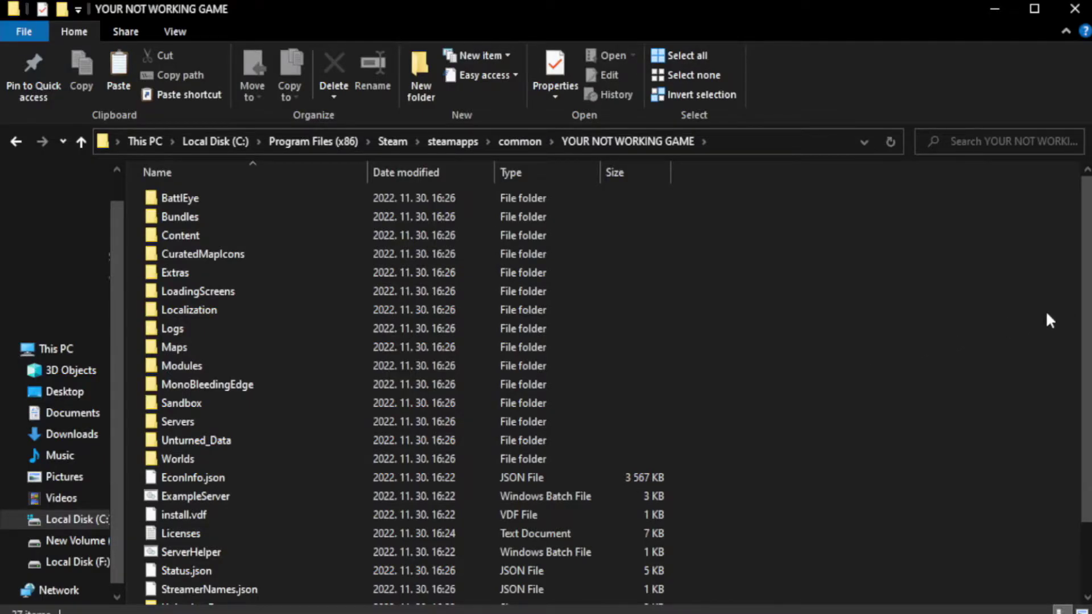
left_click_drag(1087, 341, 1088, 408)
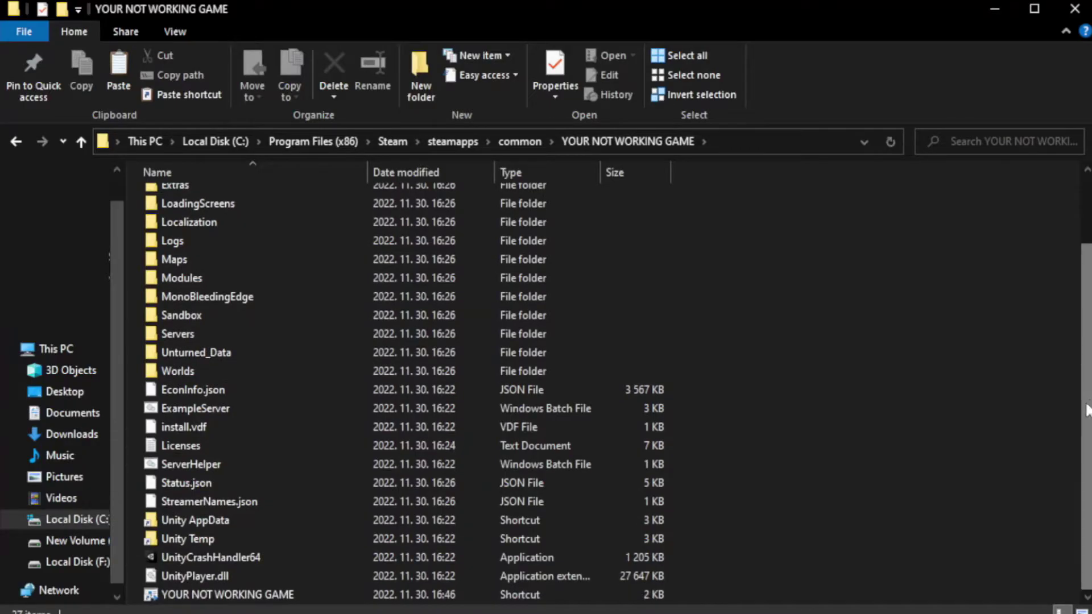
left_click(387, 595)
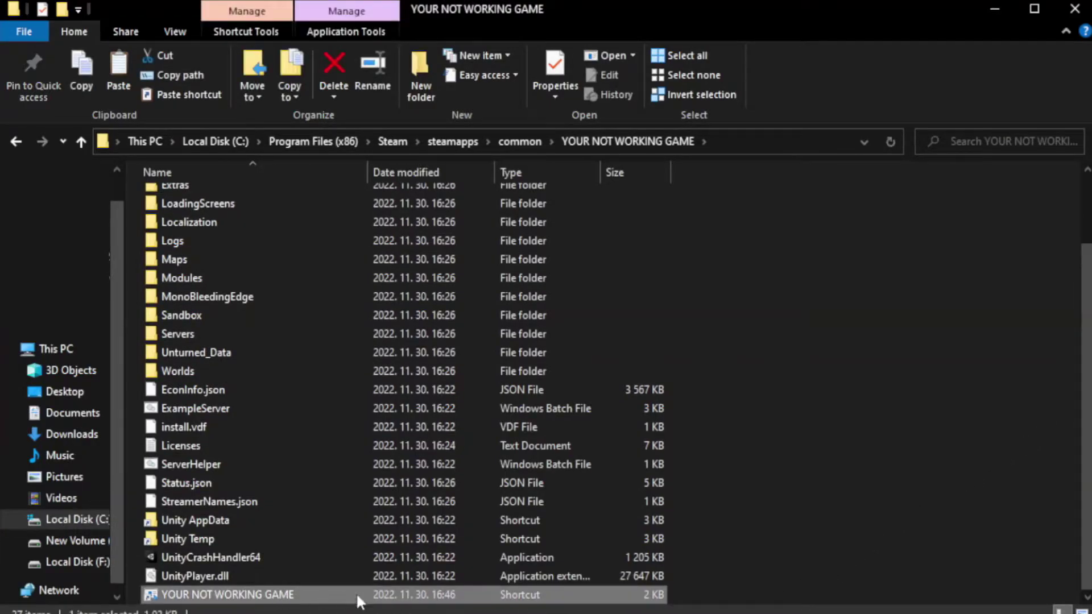
right_click(365, 596)
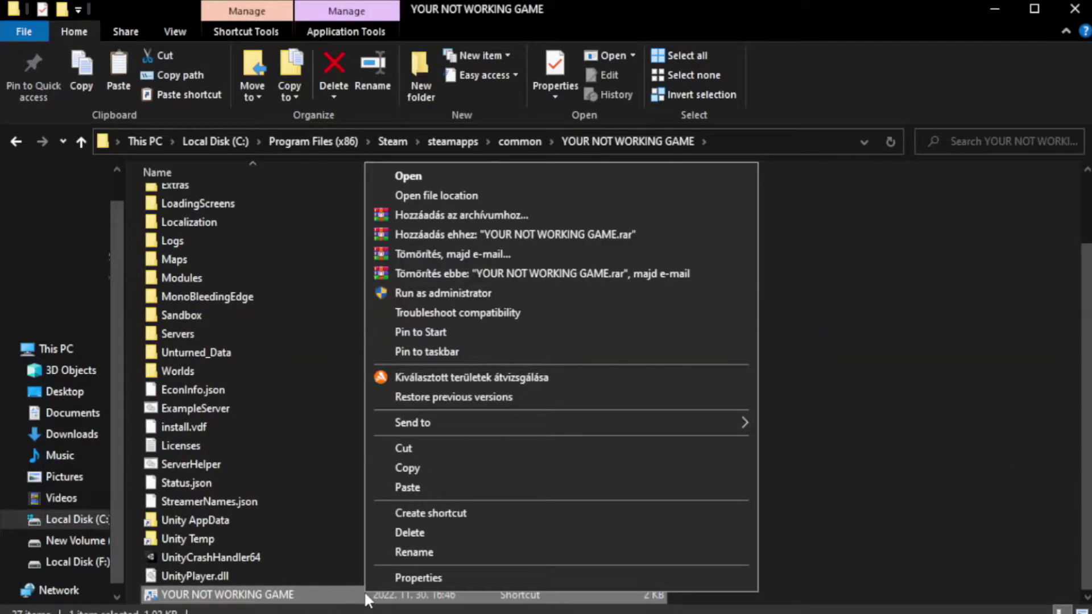
left_click(556, 574)
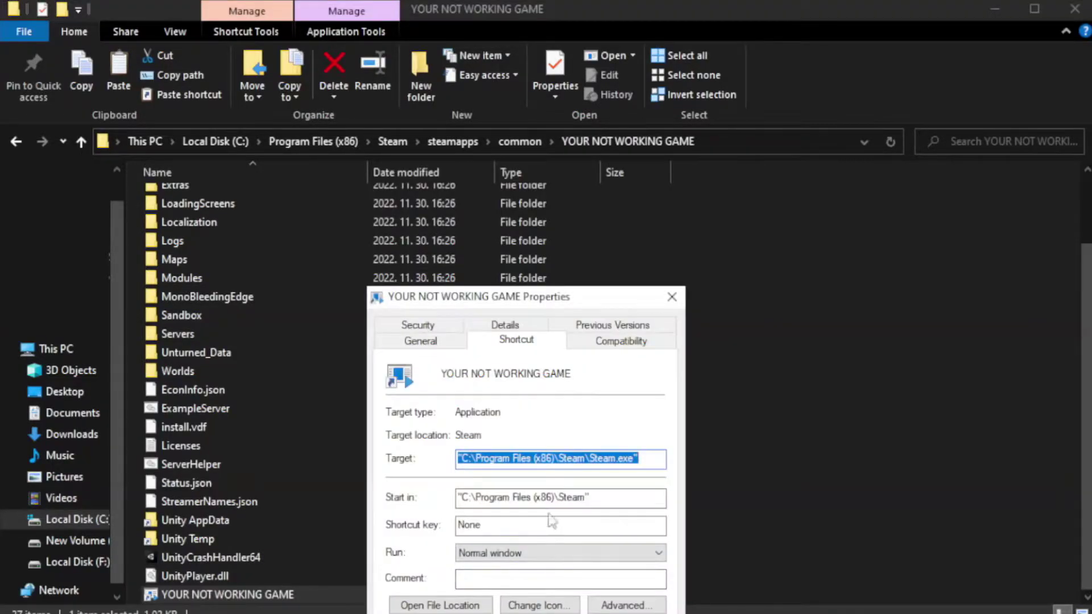
left_click_drag(544, 308, 548, 111)
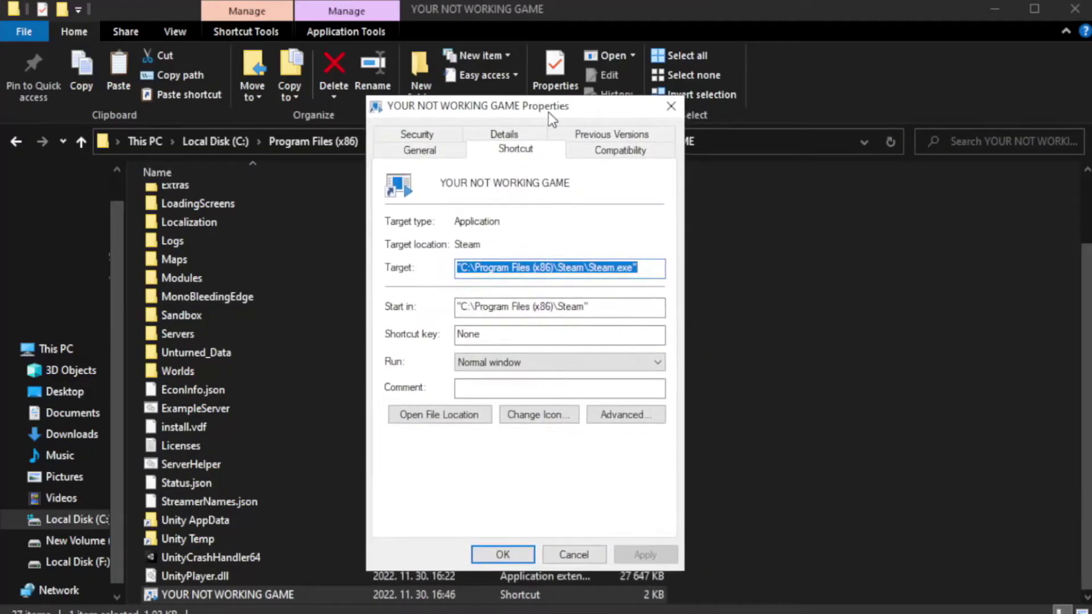
Step: Set the shortcut to Windows 8 compatibility mode with fullscreen optimizations disabled and running as administrator, and apply the settings
left_click(615, 153)
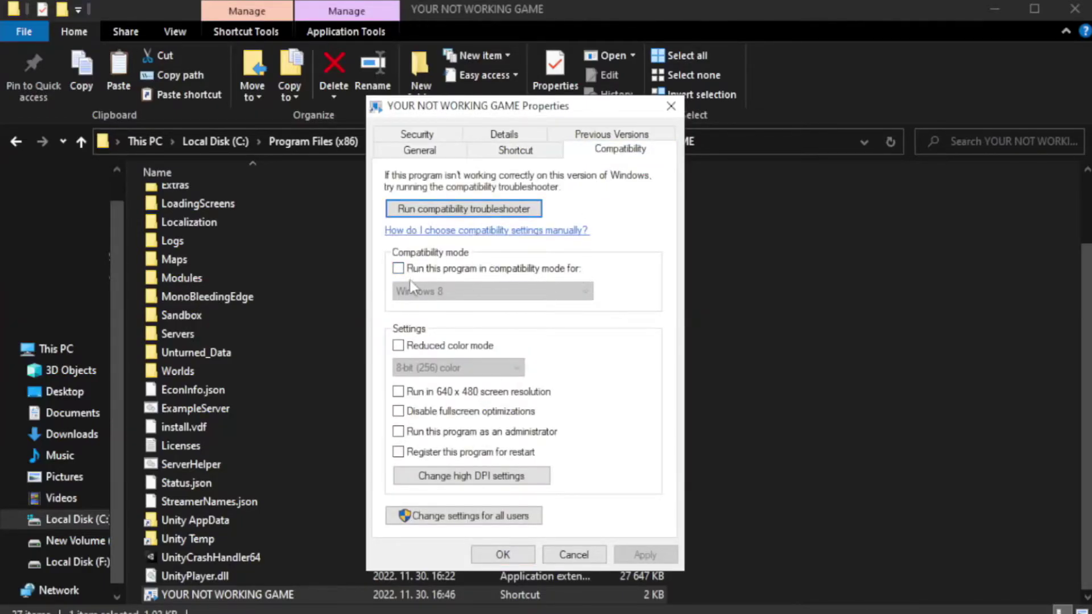
left_click(433, 269)
left_click(483, 292)
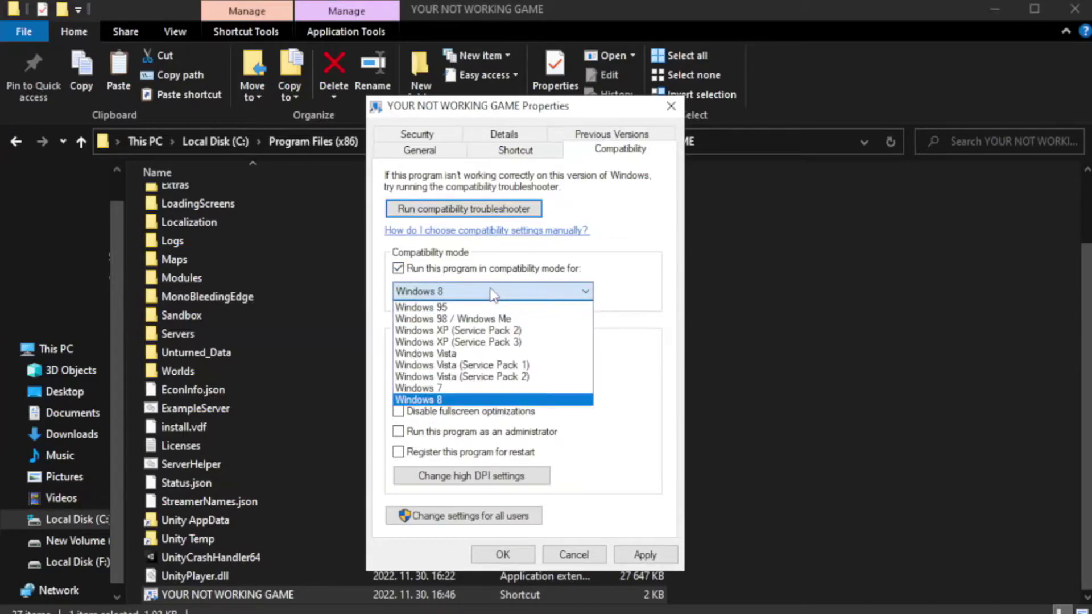
left_click(463, 399)
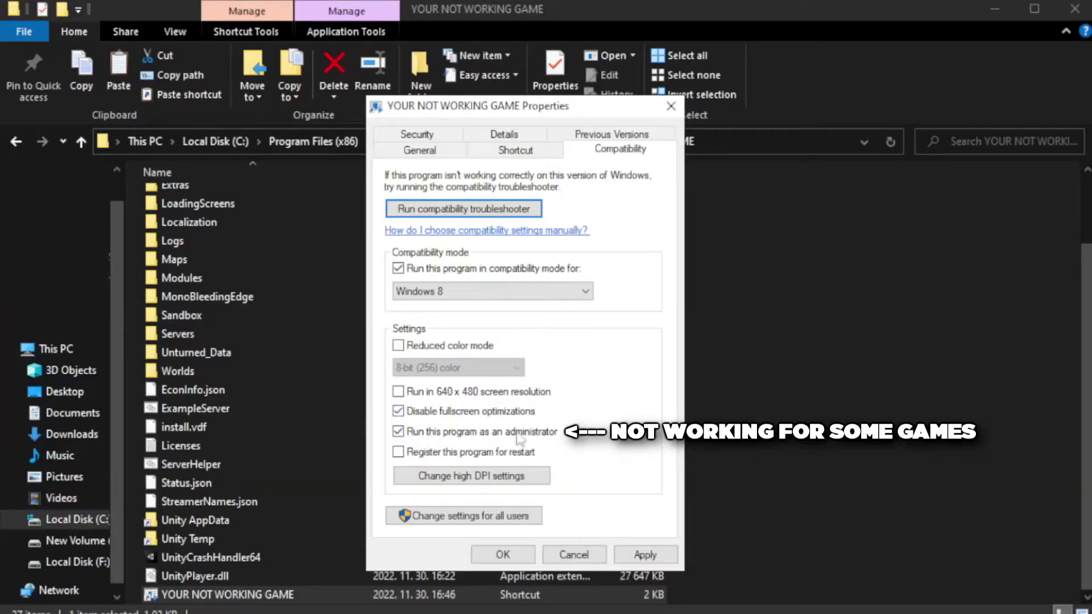
left_click(644, 556)
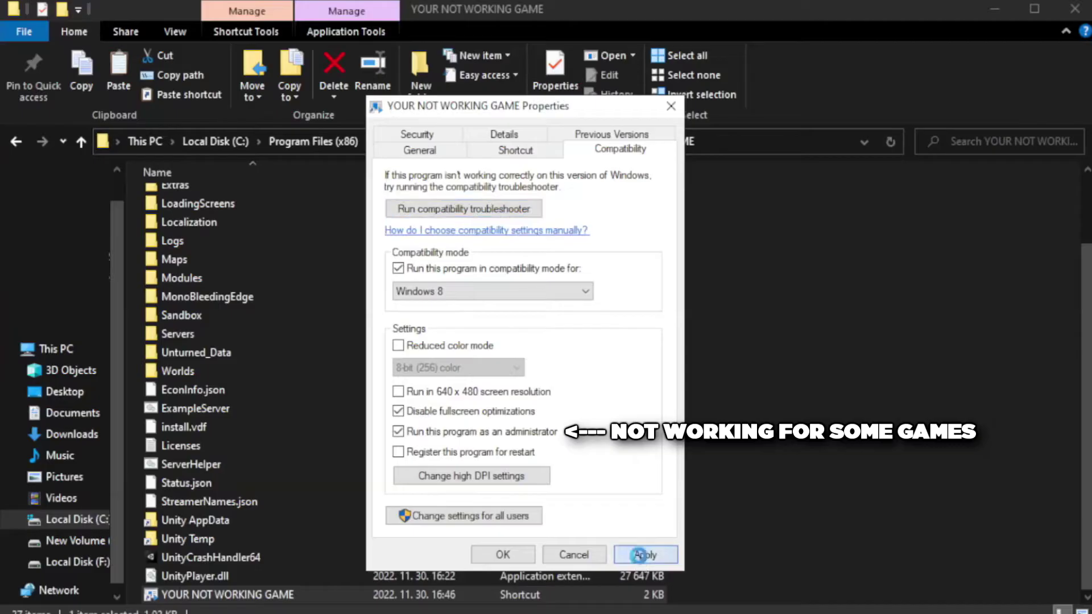
left_click(501, 555)
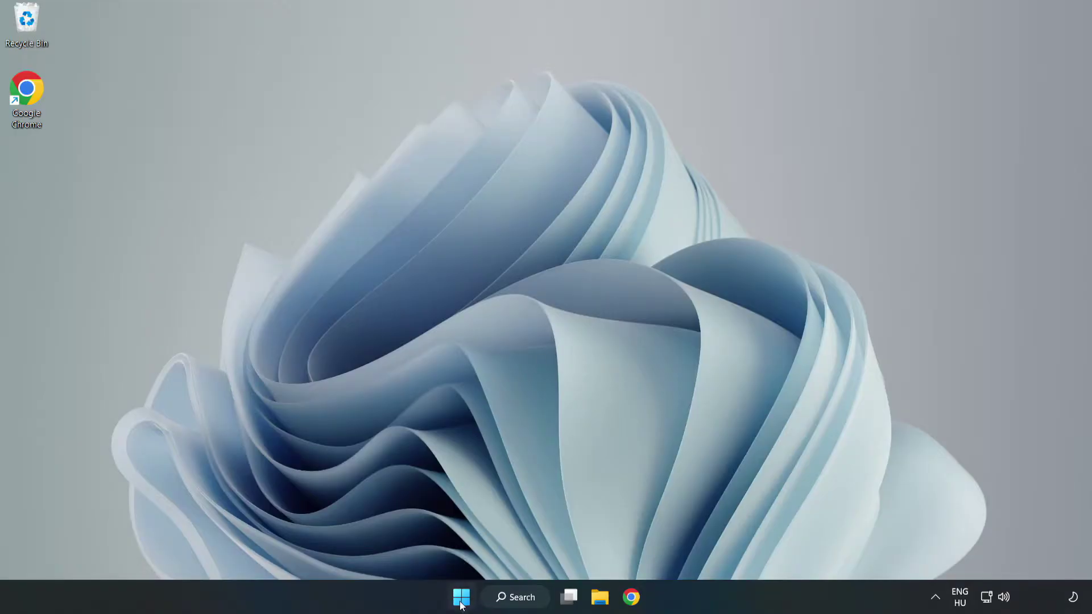
Step: In Task Manager, disable Cortana, Microsoft Edge, Microsoft Teams and Phone Link as startup apps, and close the window
right_click(463, 602)
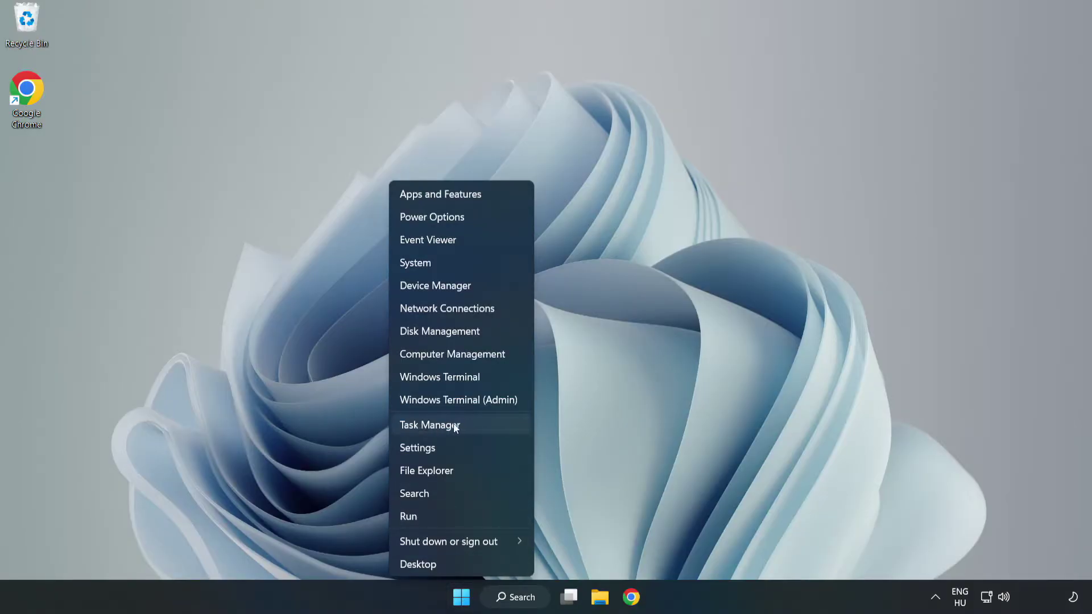
left_click(461, 427)
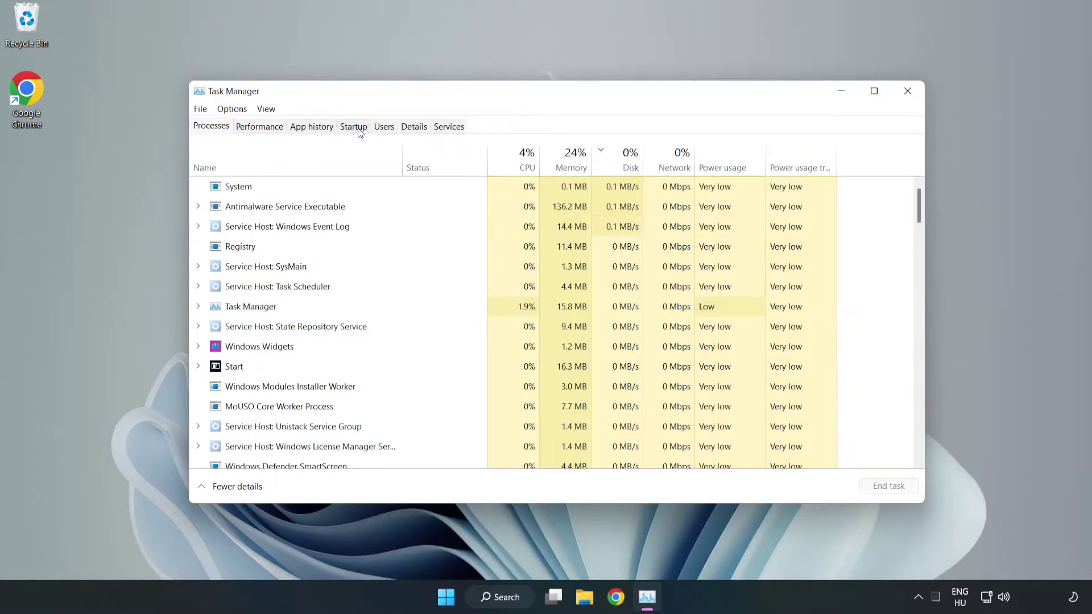
left_click(355, 128)
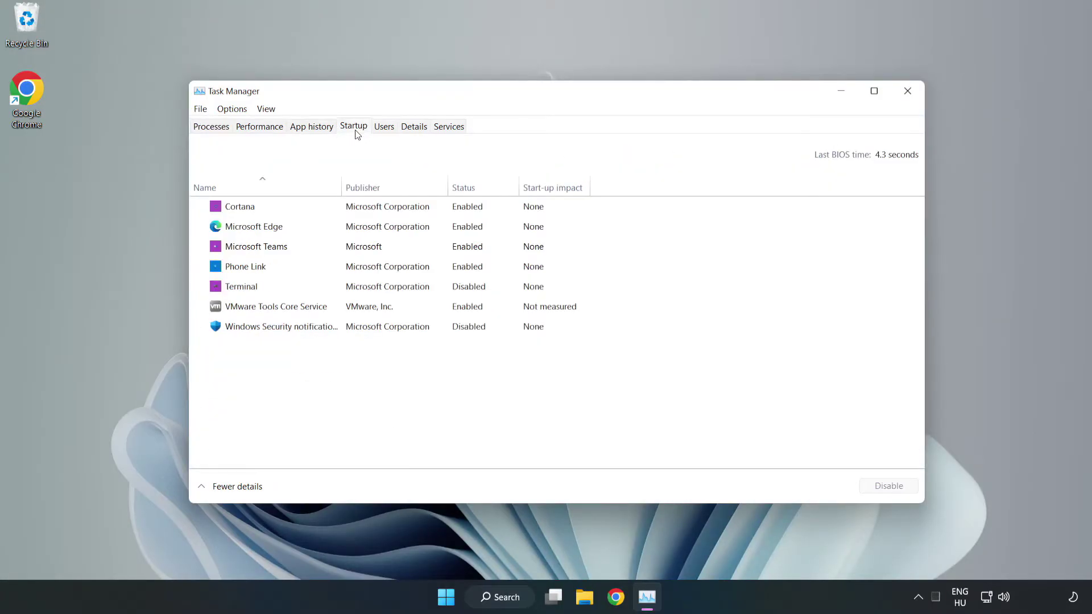
left_click(374, 208)
left_click(884, 486)
left_click(475, 228)
left_click(886, 486)
left_click(375, 248)
left_click(887, 486)
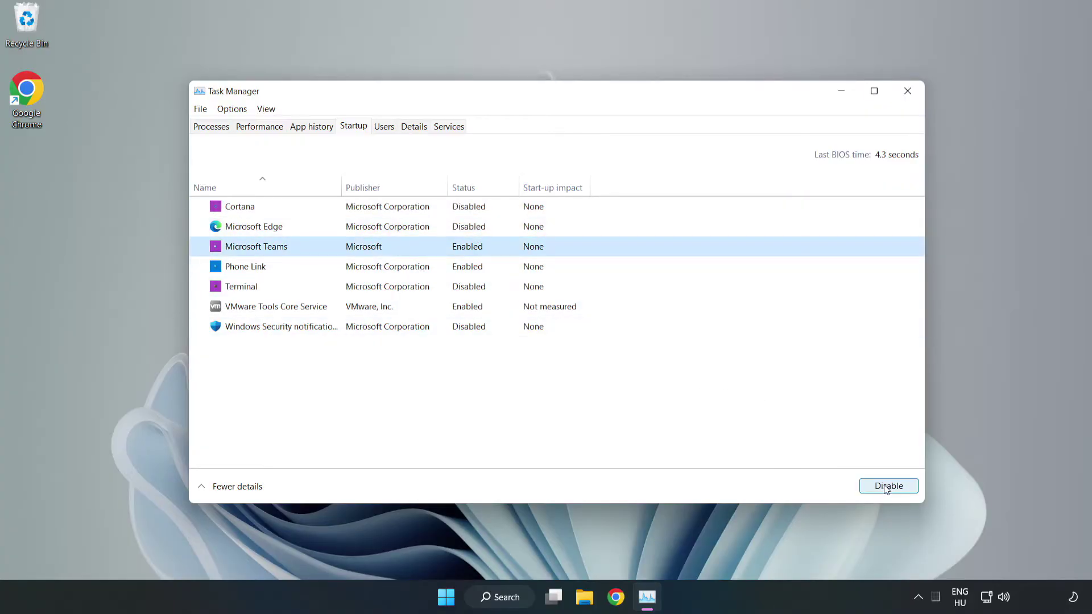
left_click(365, 267)
left_click(903, 492)
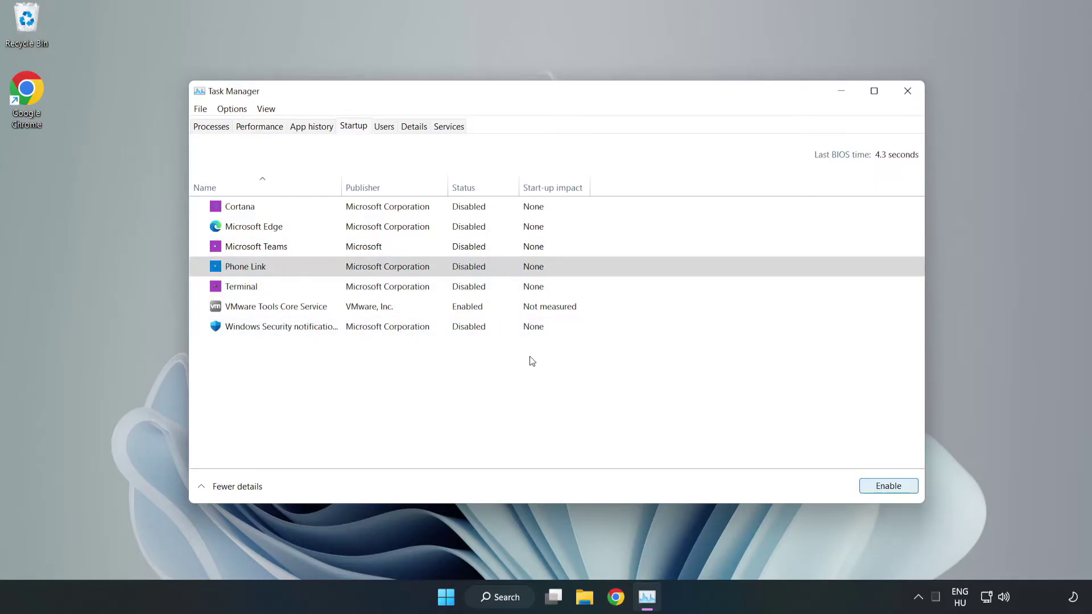
left_click(908, 93)
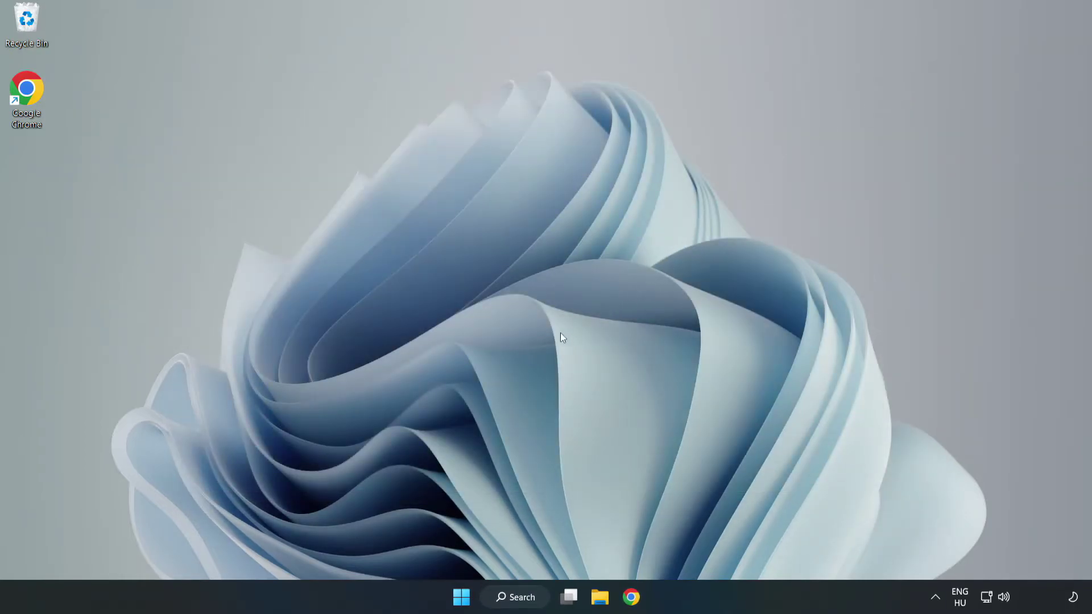
Step: Switch to Chrome, download the English DirectX End-User Runtime Web Installer from microsoft.com and launch dxwebsetup.exe
left_click(629, 603)
left_click(307, 35)
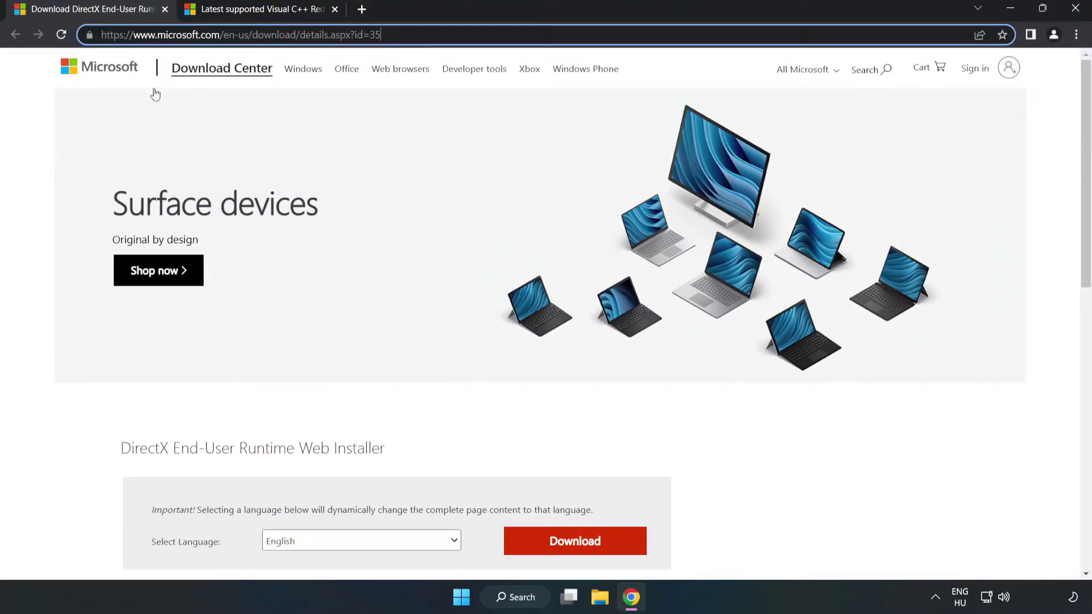
left_click(43, 125)
scroll(595, 368, "down", 3)
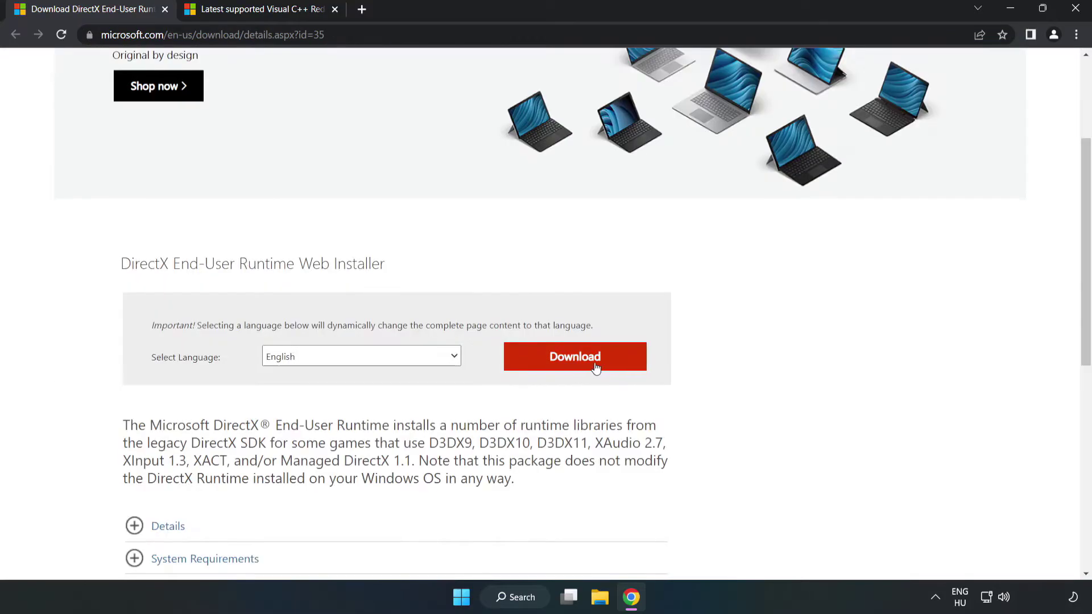
left_click(580, 367)
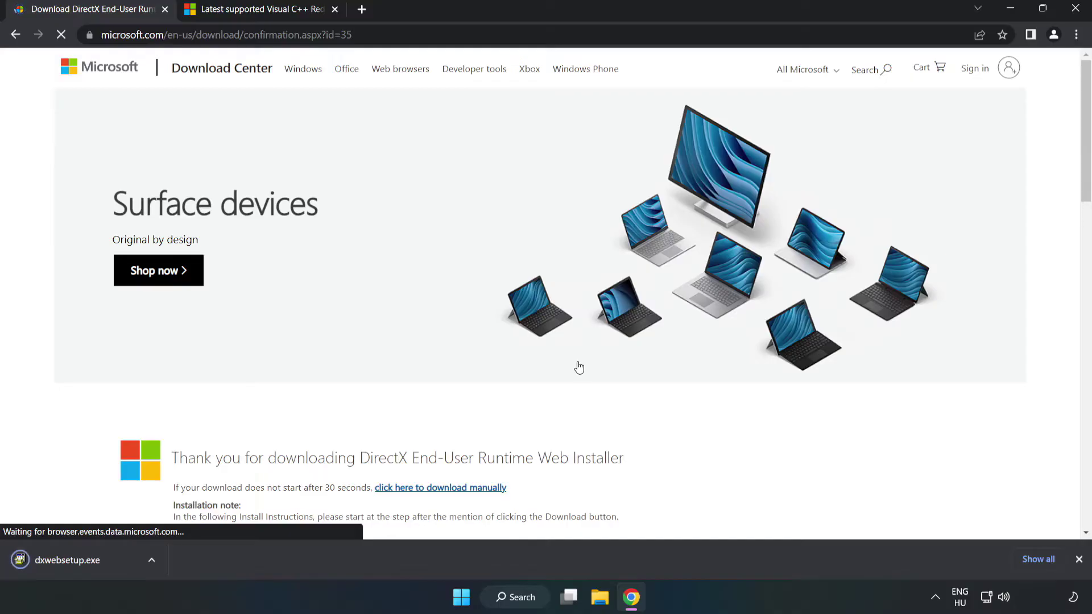
left_click(80, 561)
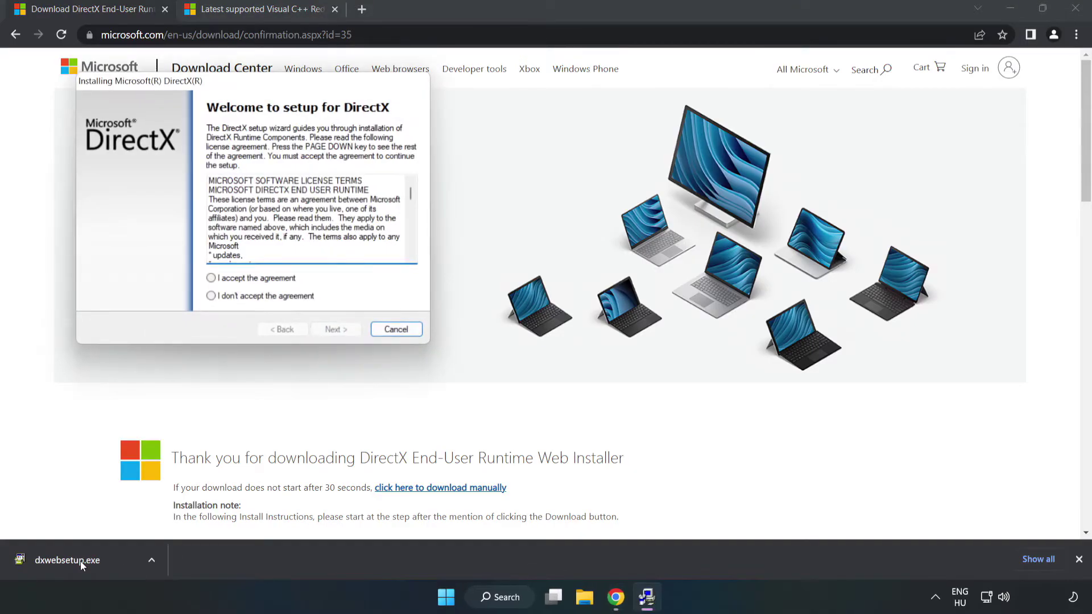
Step: Accept the DirectX license agreement, go through the setup wizard to the end and close the DirectX download page
left_click_drag(248, 88, 531, 182)
key("Page_Down")
key("Page_Down")
key("Page_Down")
key("Page_Down")
key("Page_Down")
key("Page_Down")
key("Page_Down")
key("Page_Down")
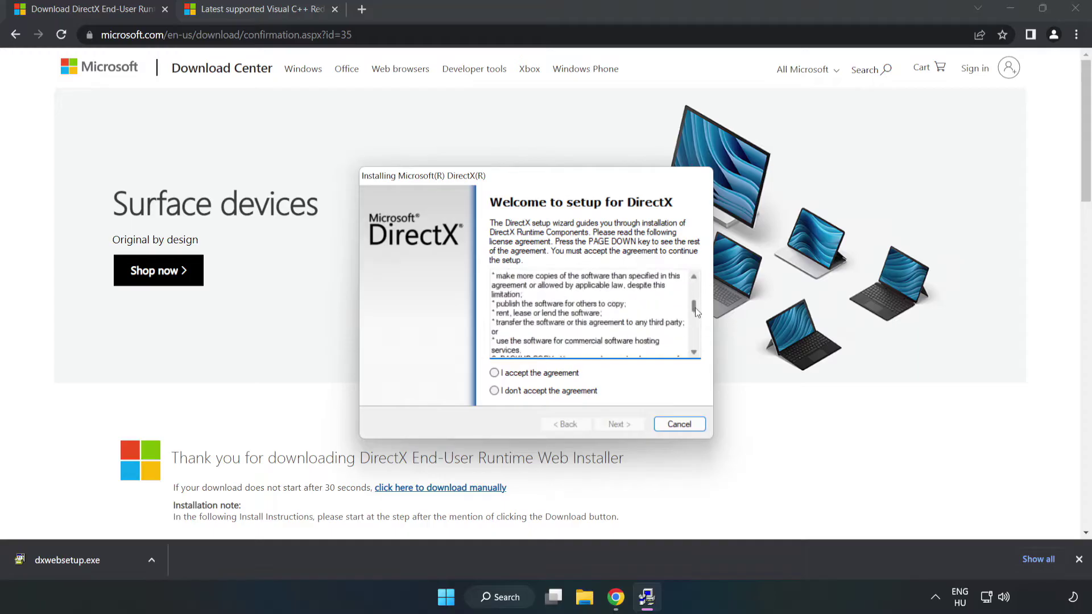
left_click(505, 377)
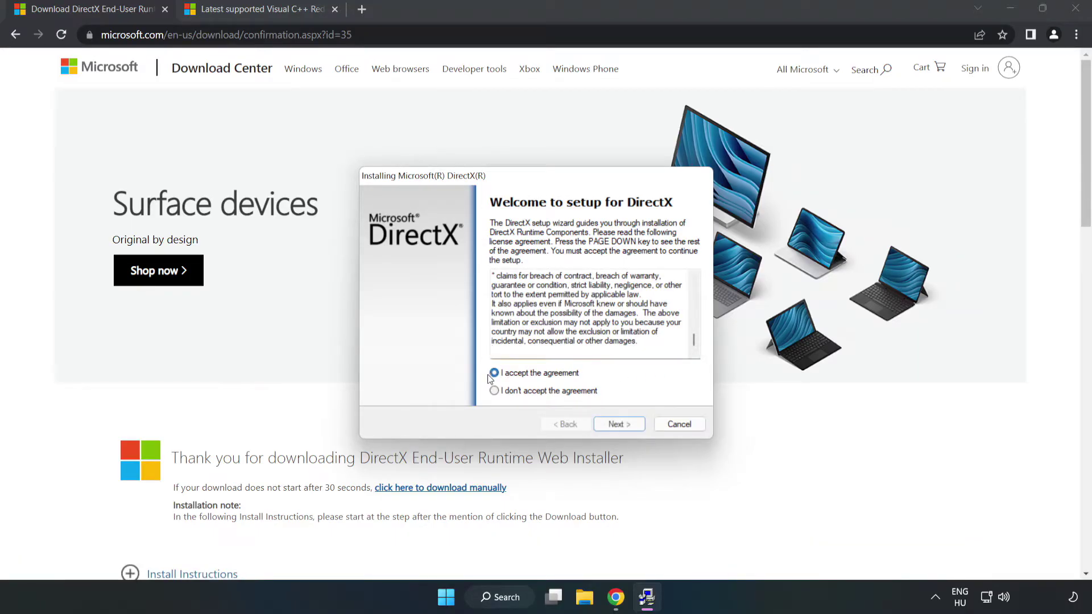
left_click(623, 427)
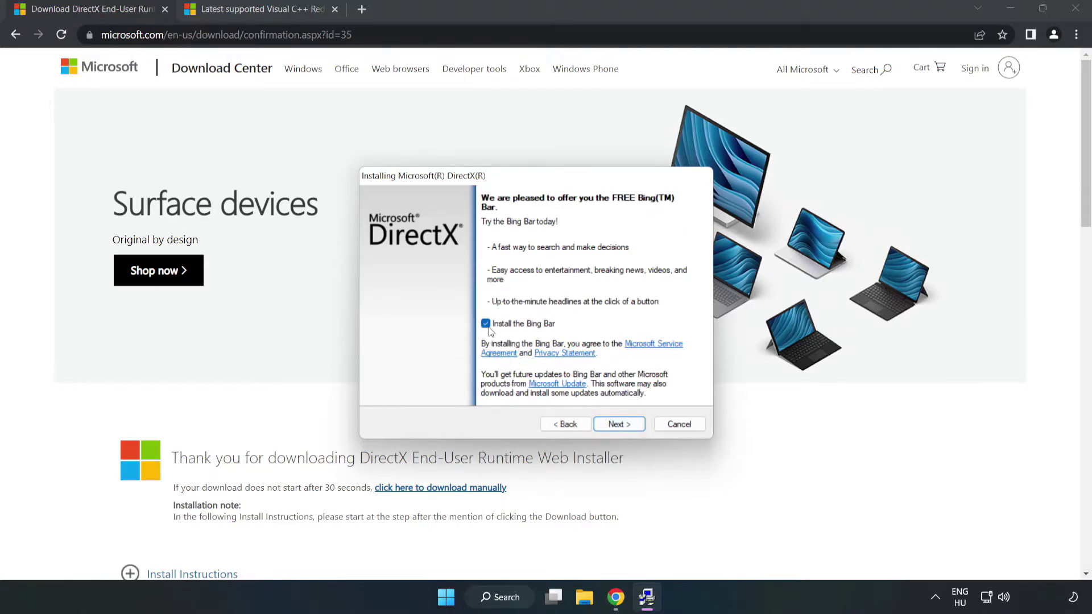
left_click(617, 425)
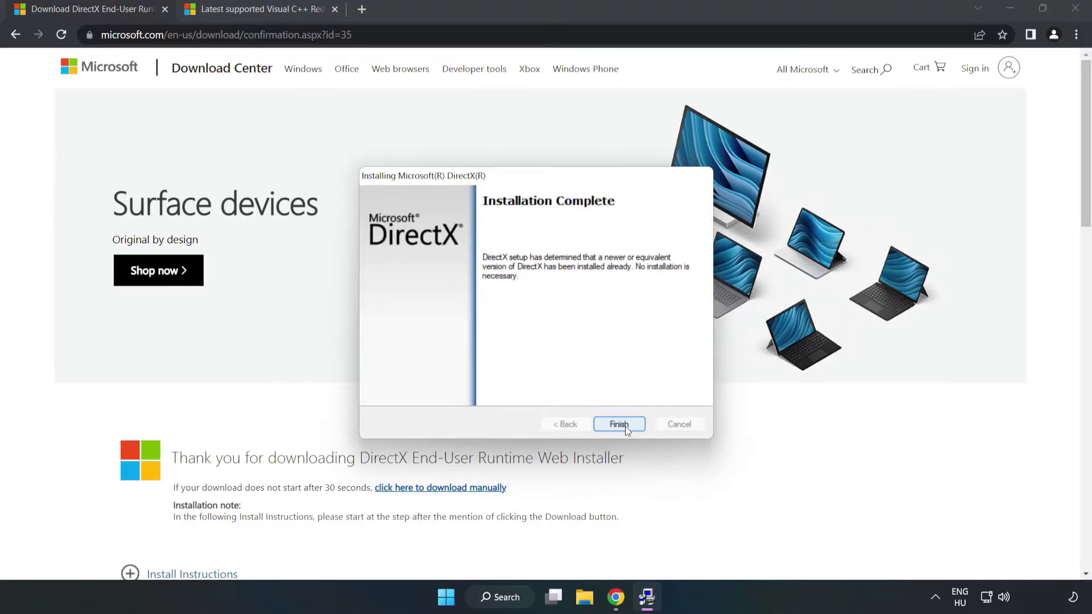
left_click(626, 425)
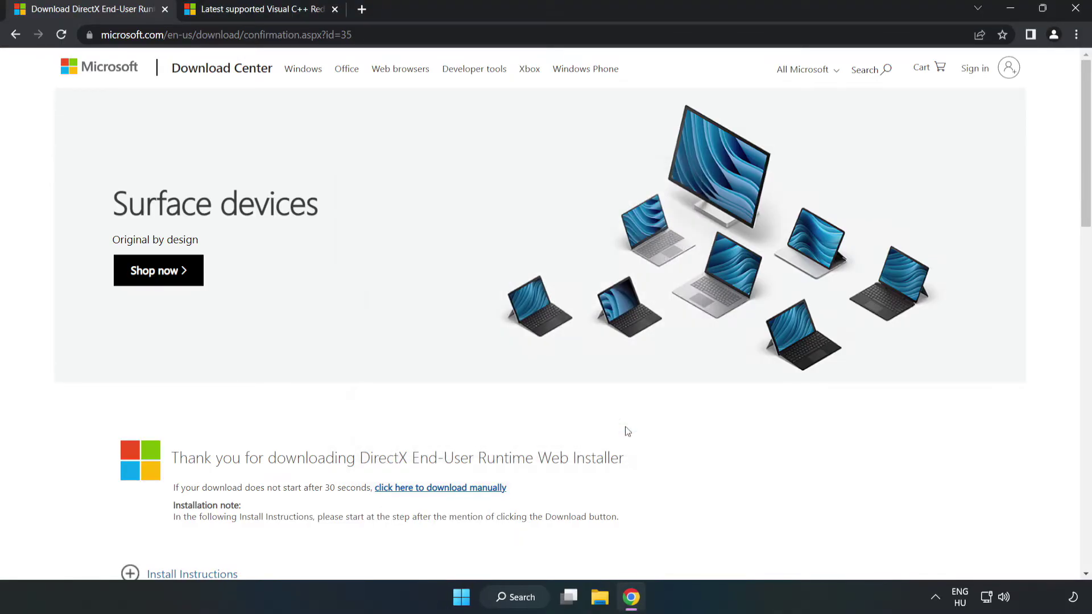
left_click(164, 10)
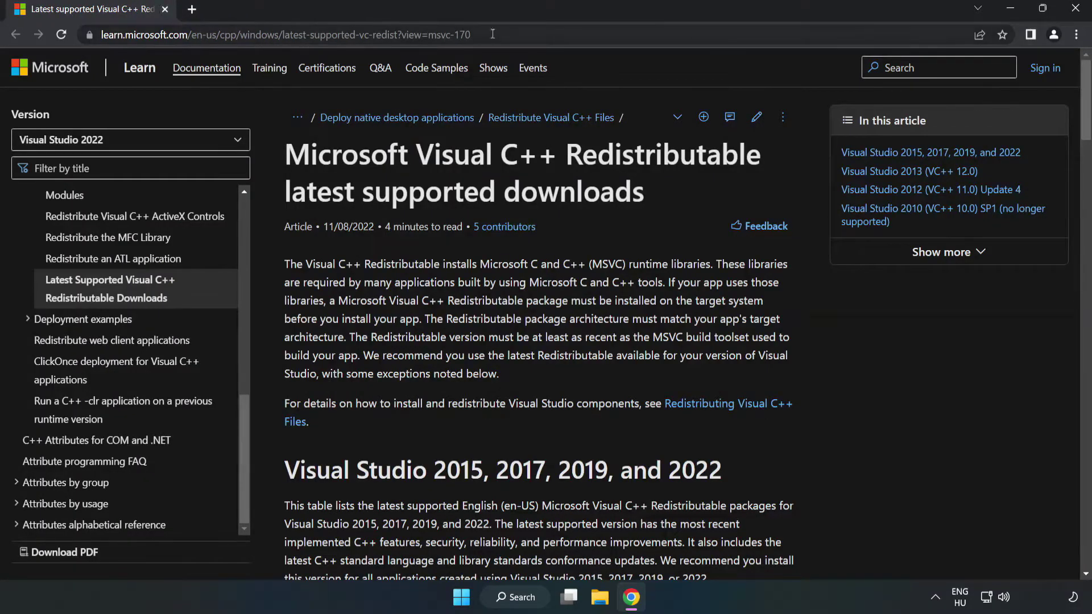
Step: Download the ARM64, X86 and X64 Visual C++ Redistributable packages for Visual Studio 2015, 2017, 2019 and 2022
left_click(543, 35)
left_click(543, 35)
left_click(436, 204)
scroll(433, 205, "down", 6)
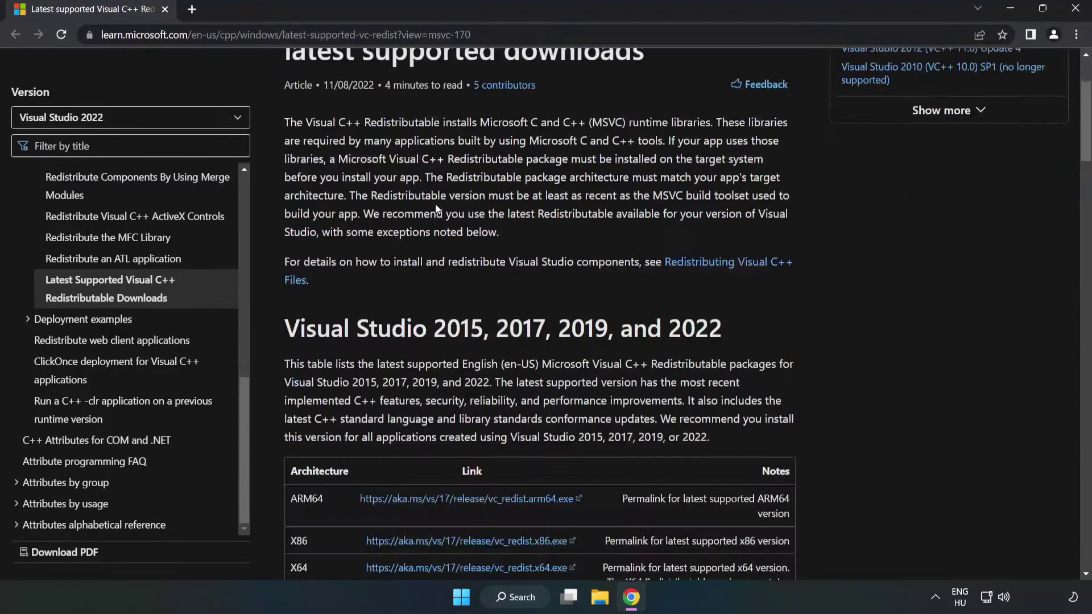
scroll(398, 213, "down", 1)
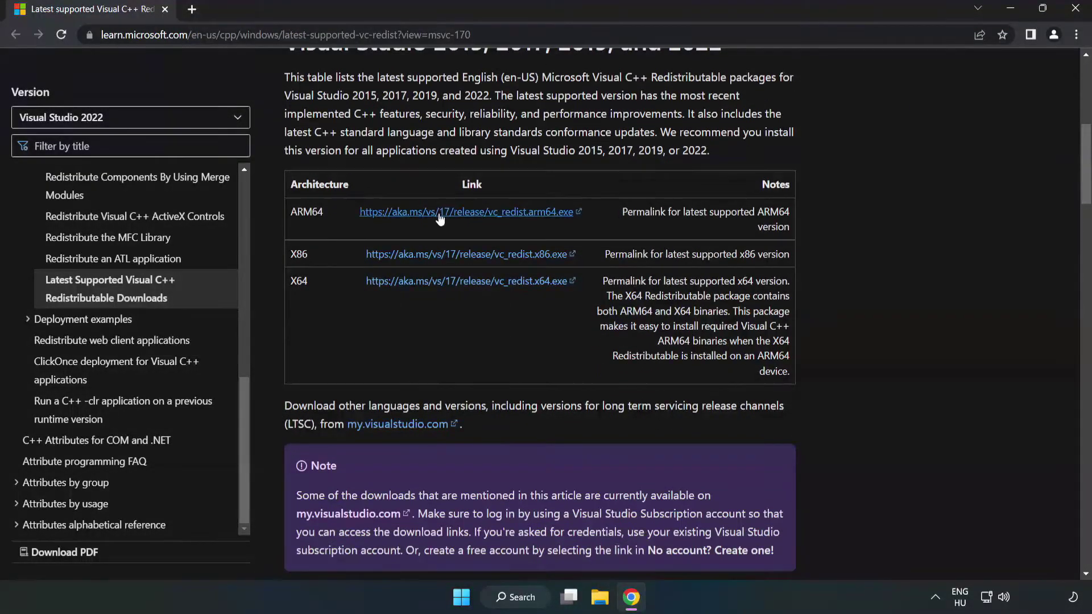
scroll(341, 205, "up", 1)
left_click_drag(283, 116, 718, 121)
left_click(719, 121)
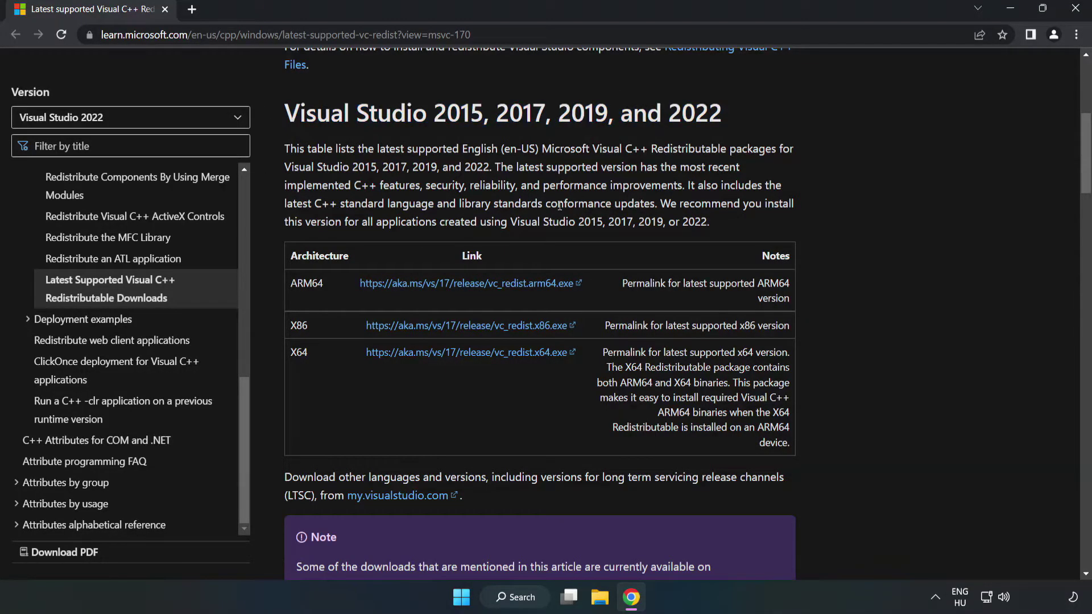
left_click(440, 298)
left_click(443, 324)
left_click(459, 354)
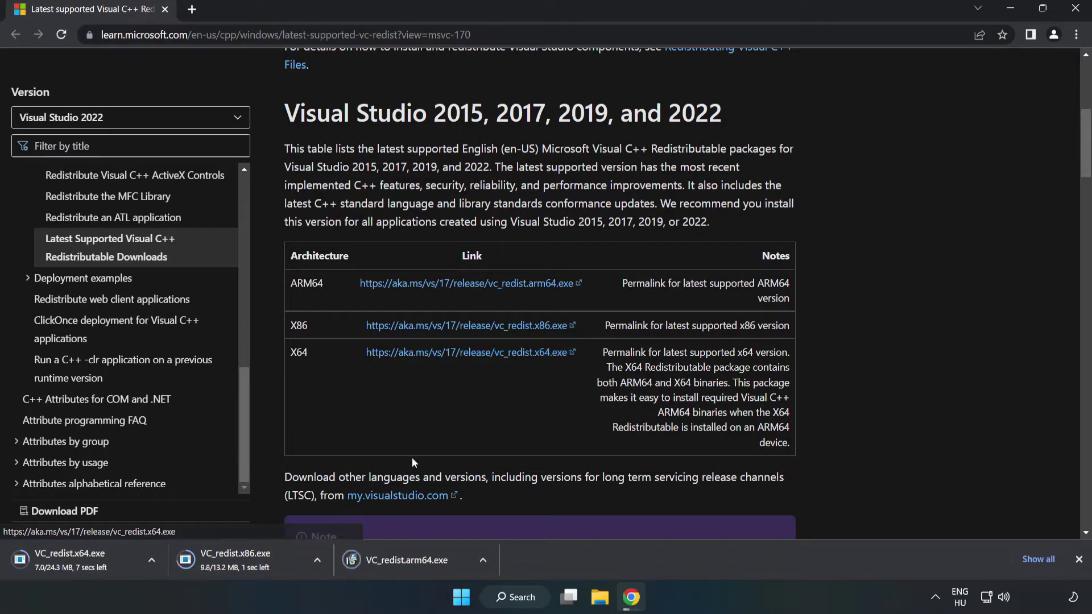
Step: Try to install the downloaded VC_redist.arm64.exe package, agreeing to the license terms, and close its setup window
left_click(416, 561)
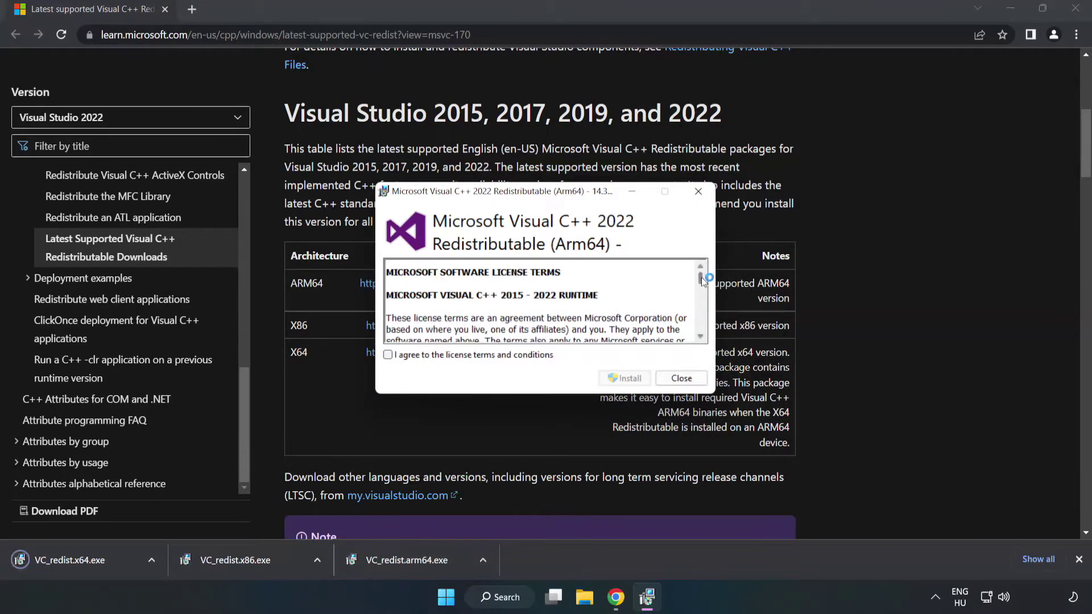
left_click_drag(700, 277, 700, 332)
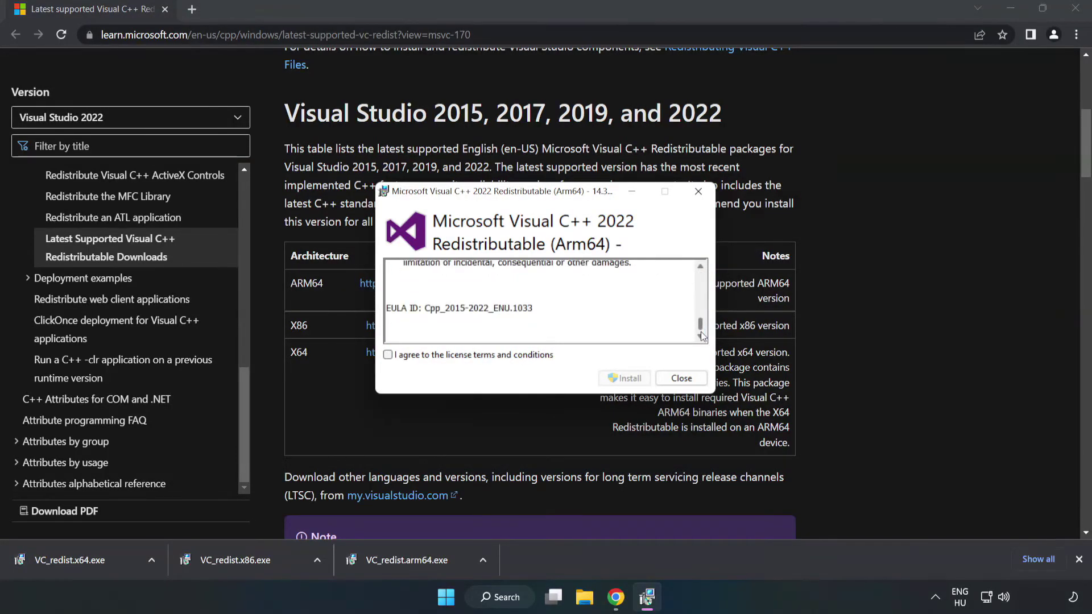
left_click(388, 356)
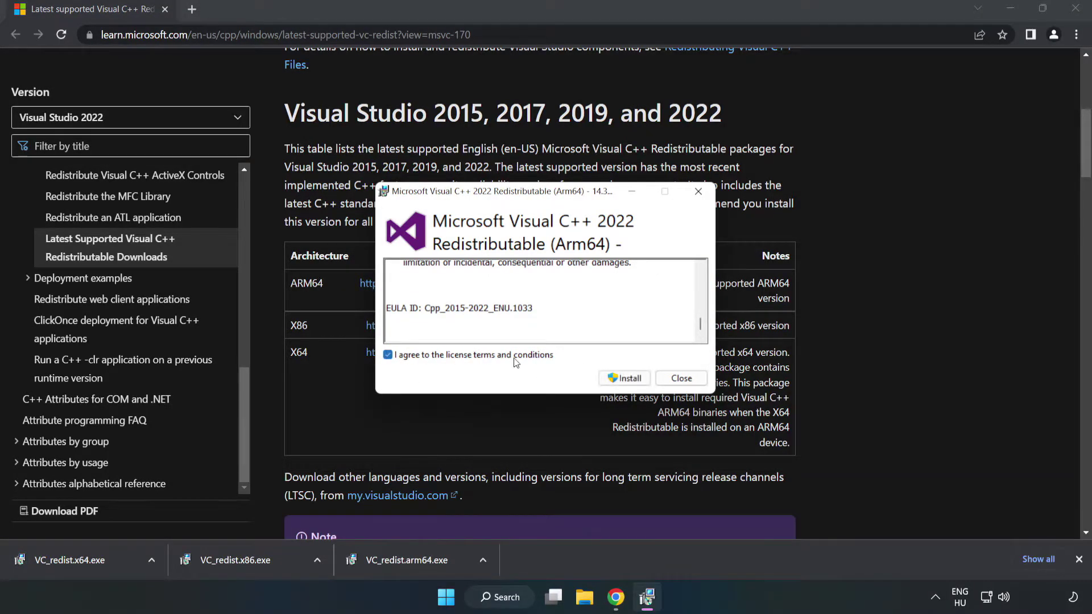
left_click(626, 377)
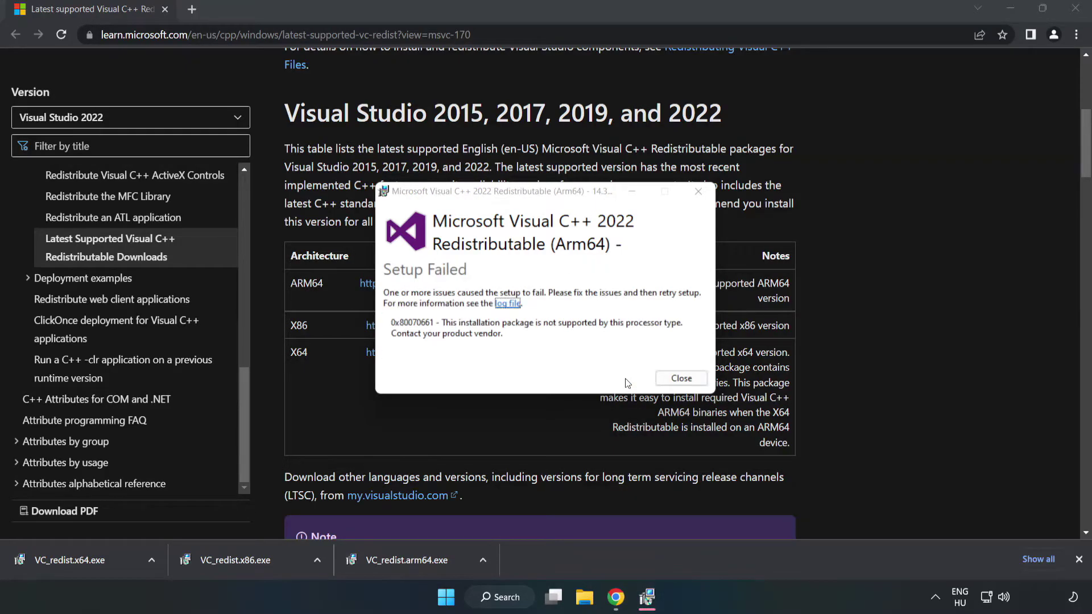
left_click(680, 378)
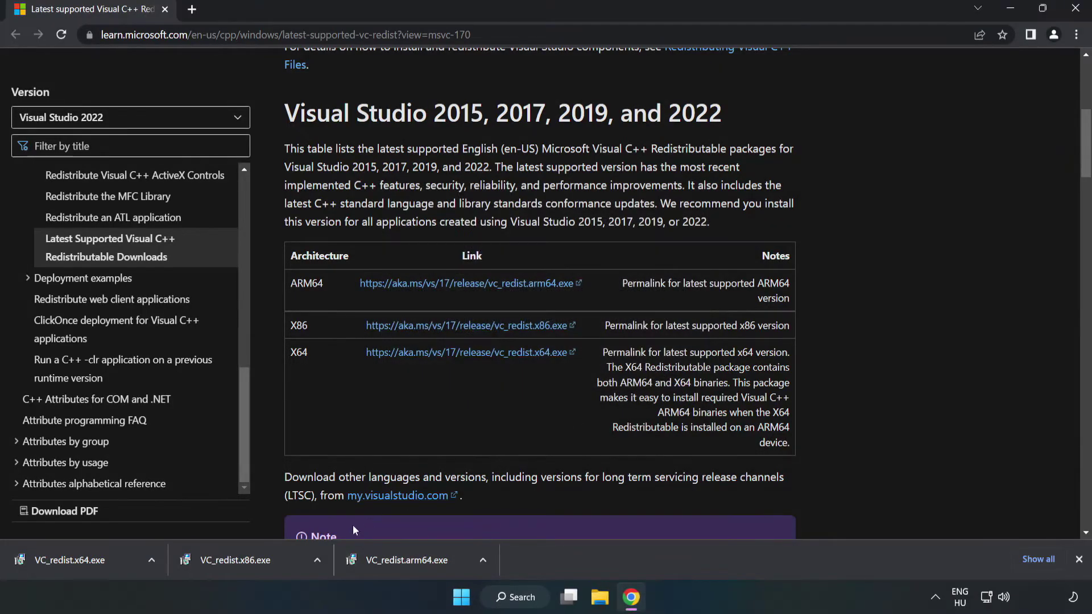
Step: Install the downloaded VC_redist.x86.exe package, agreeing to the license terms, and close its setup window
left_click(241, 557)
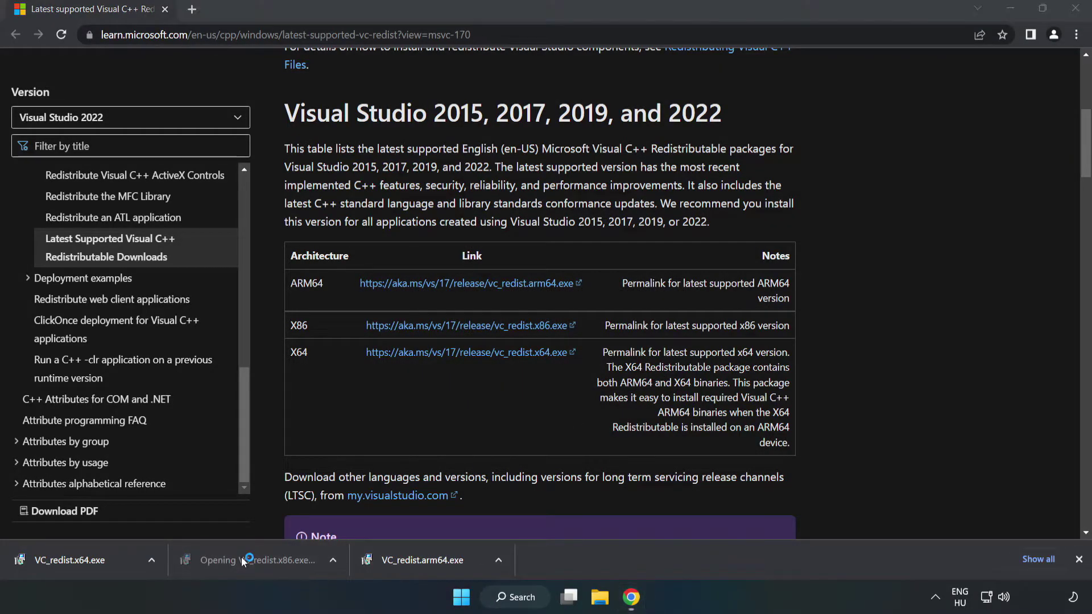
left_click_drag(699, 279, 700, 325)
left_click(388, 355)
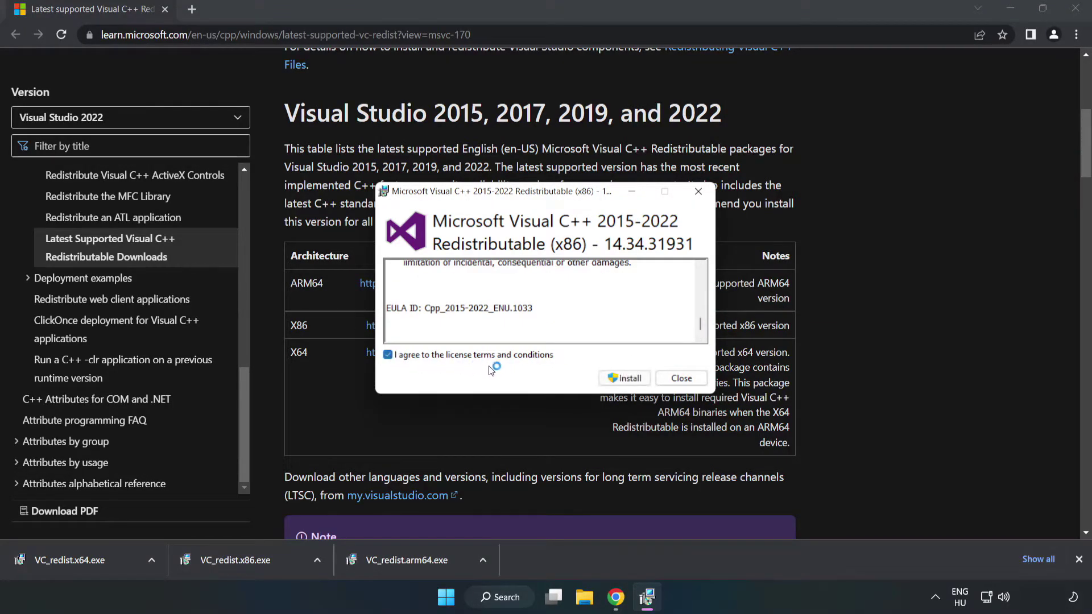
left_click(622, 378)
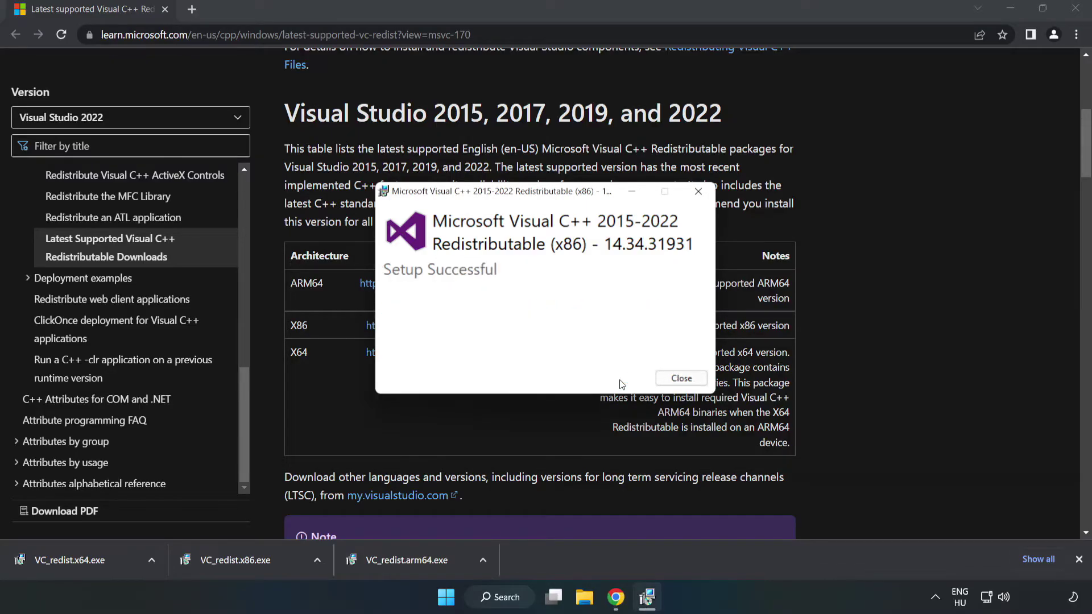
left_click(681, 379)
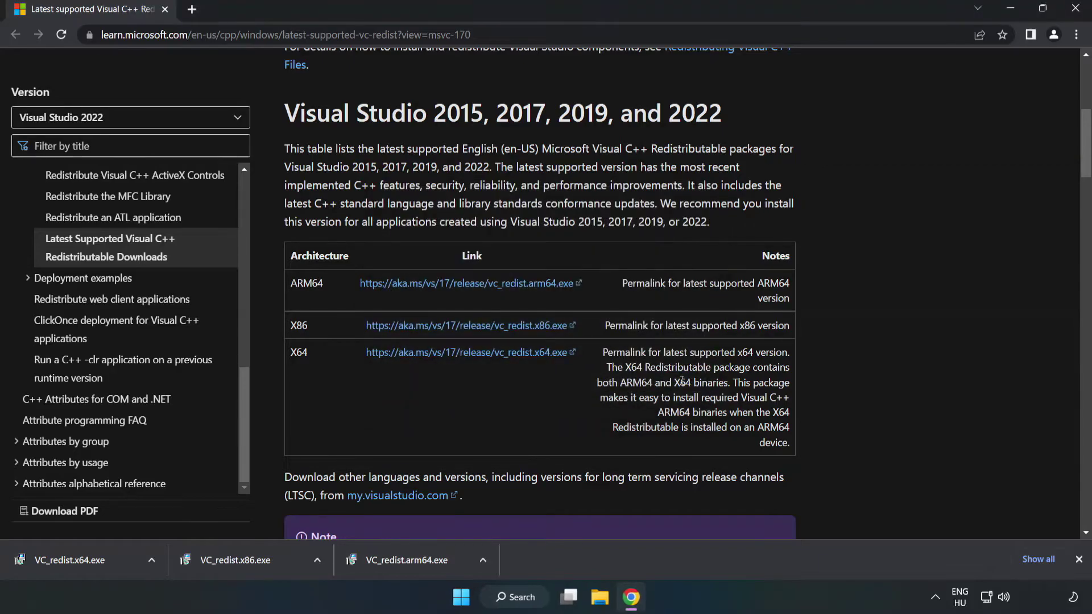
Step: Install the downloaded VC_redist.x64.exe package, agreeing to the license terms, and close both the setup window and the browser
left_click(59, 558)
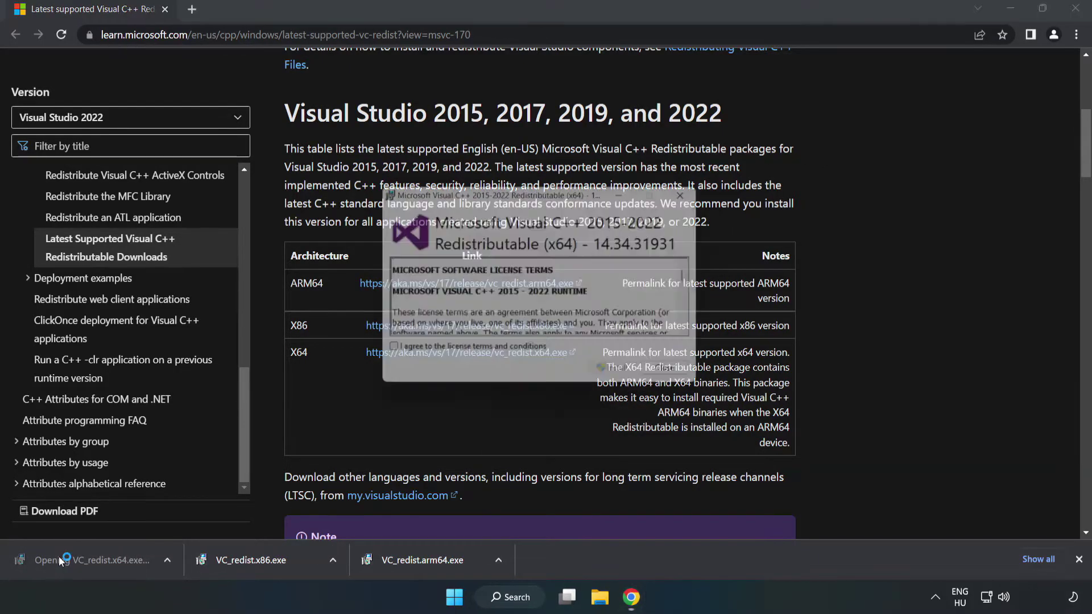
left_click_drag(700, 281, 702, 332)
left_click(387, 355)
left_click(618, 373)
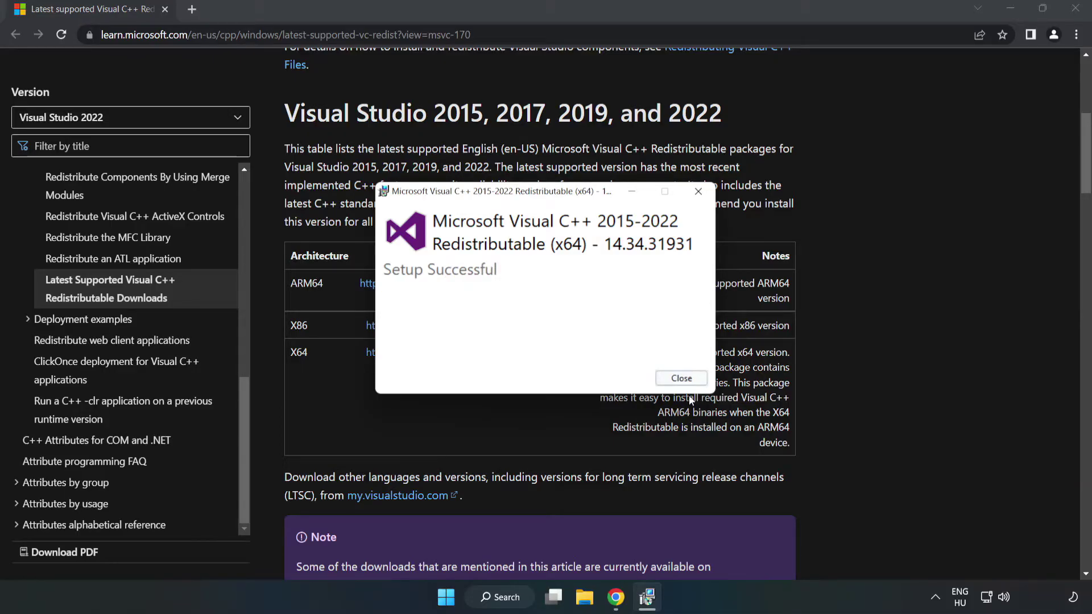
left_click(687, 382)
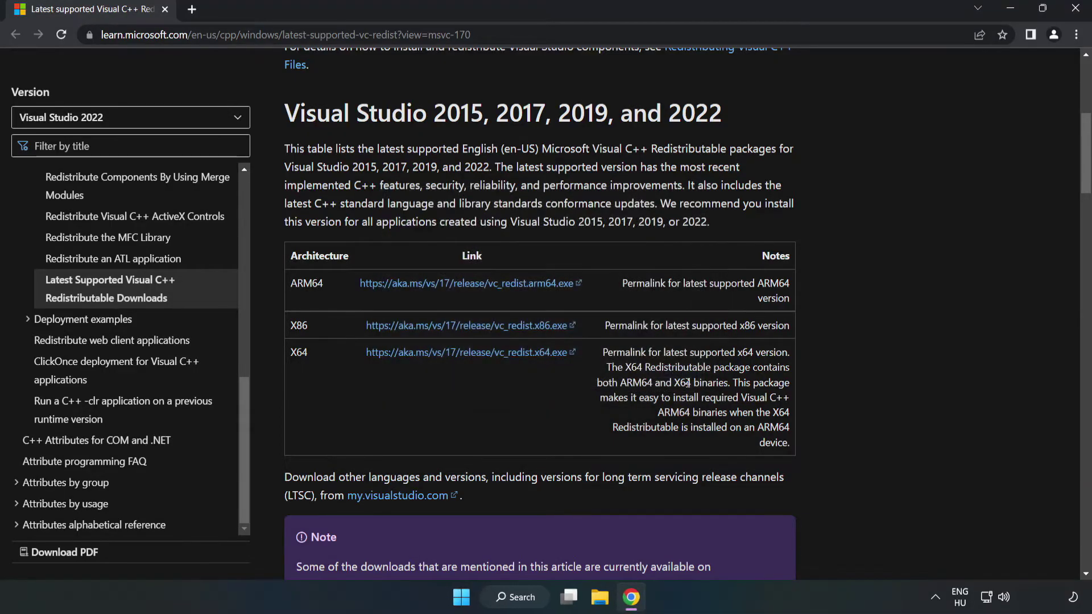
left_click(1076, 12)
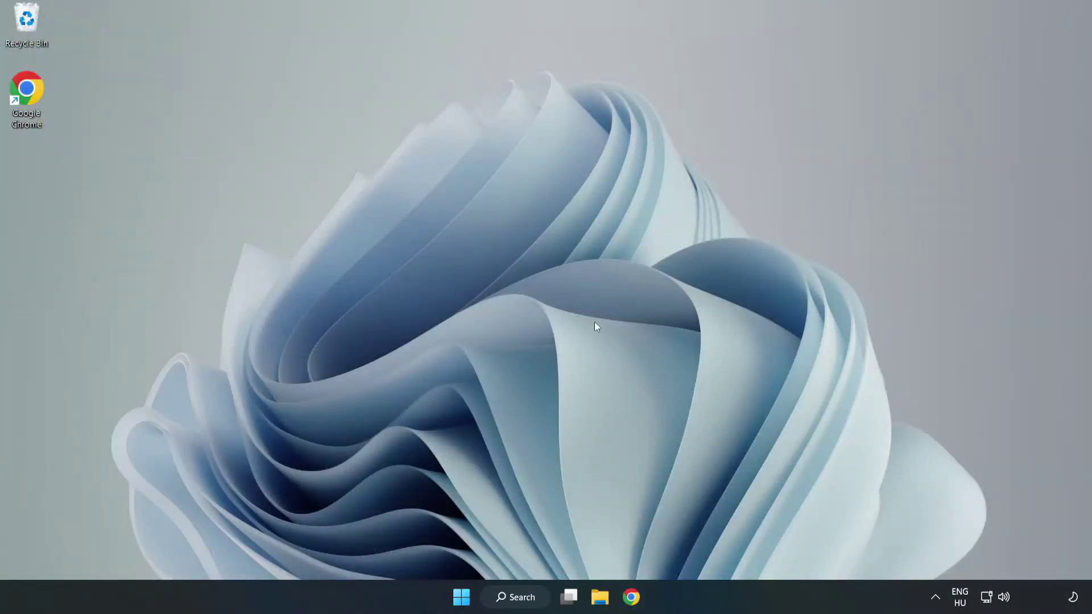
Step: Find Command Prompt with a search for "cmd" and open it as administrator
left_click(529, 599)
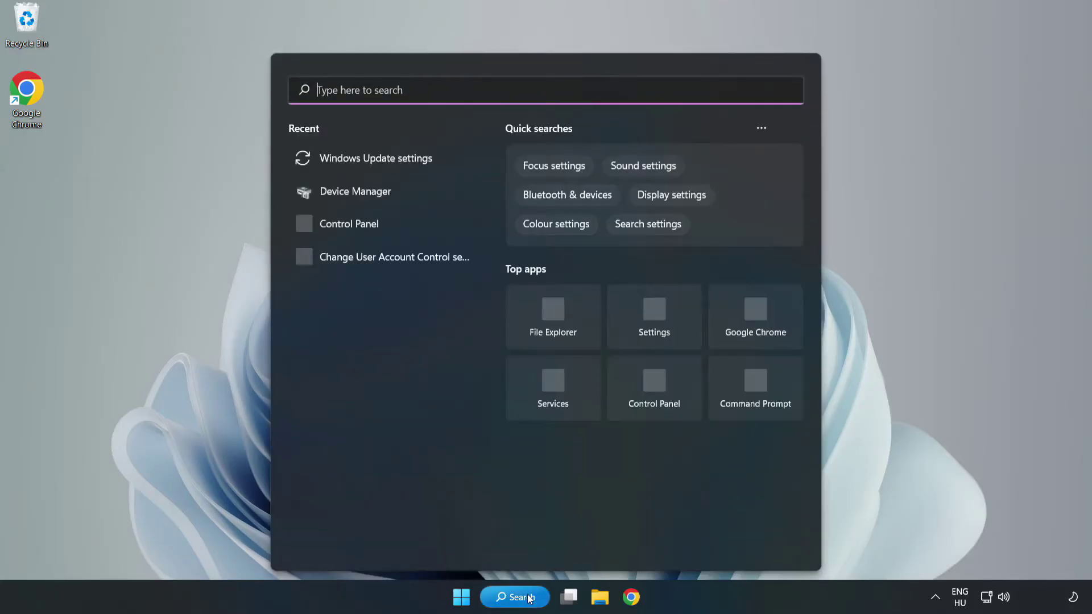
type("cmd")
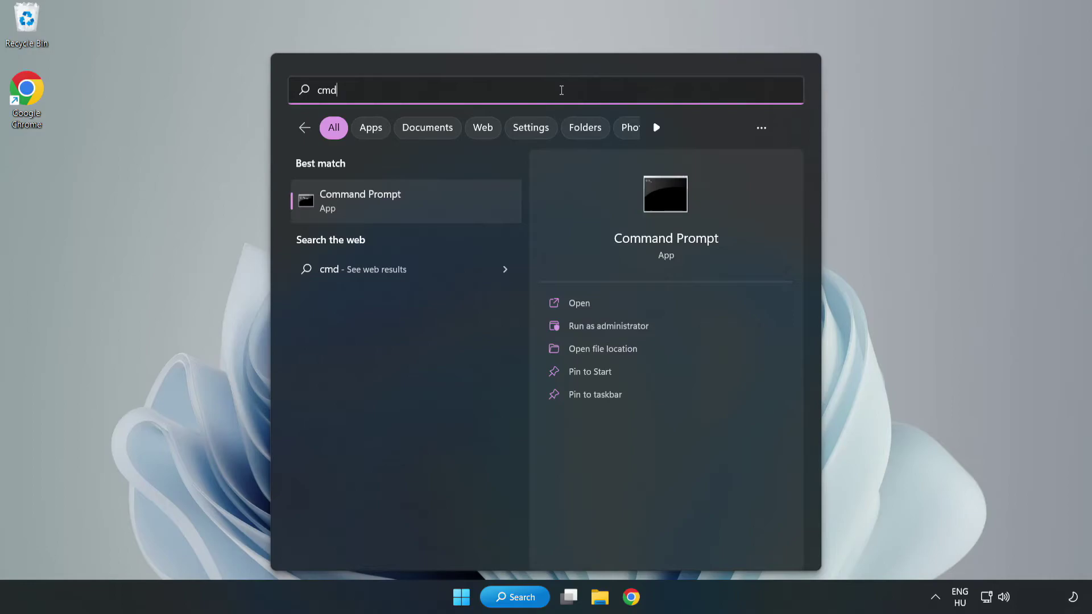
right_click(428, 204)
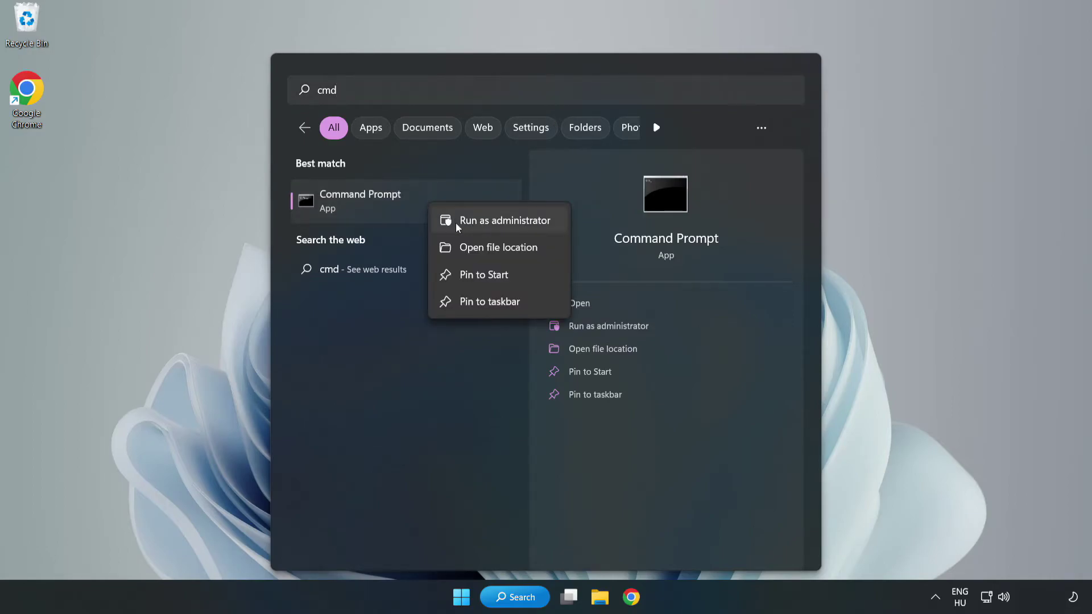
left_click(472, 221)
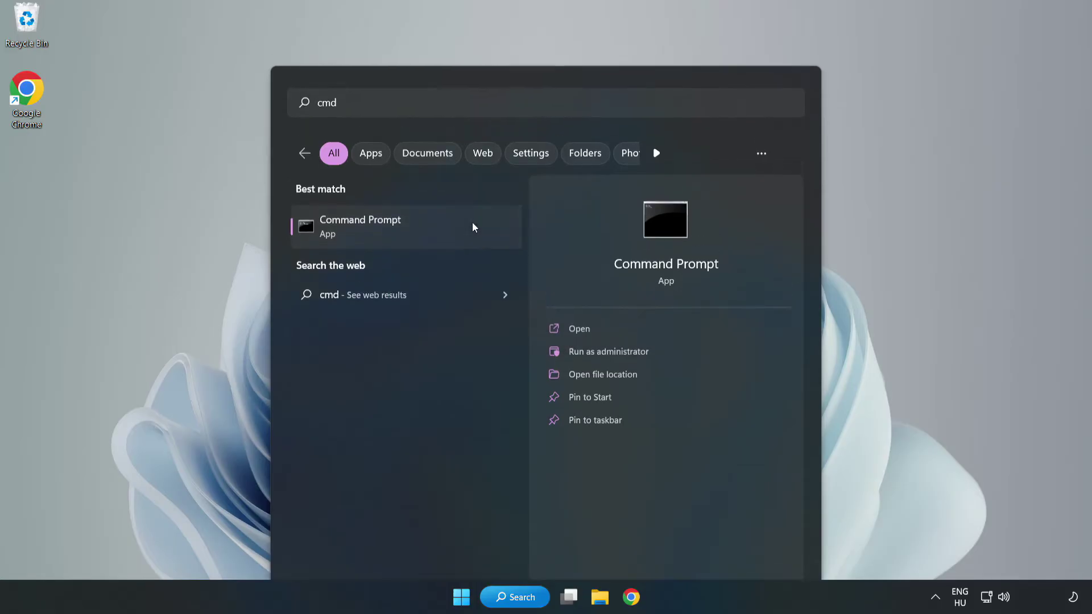
left_click_drag(435, 122, 556, 125)
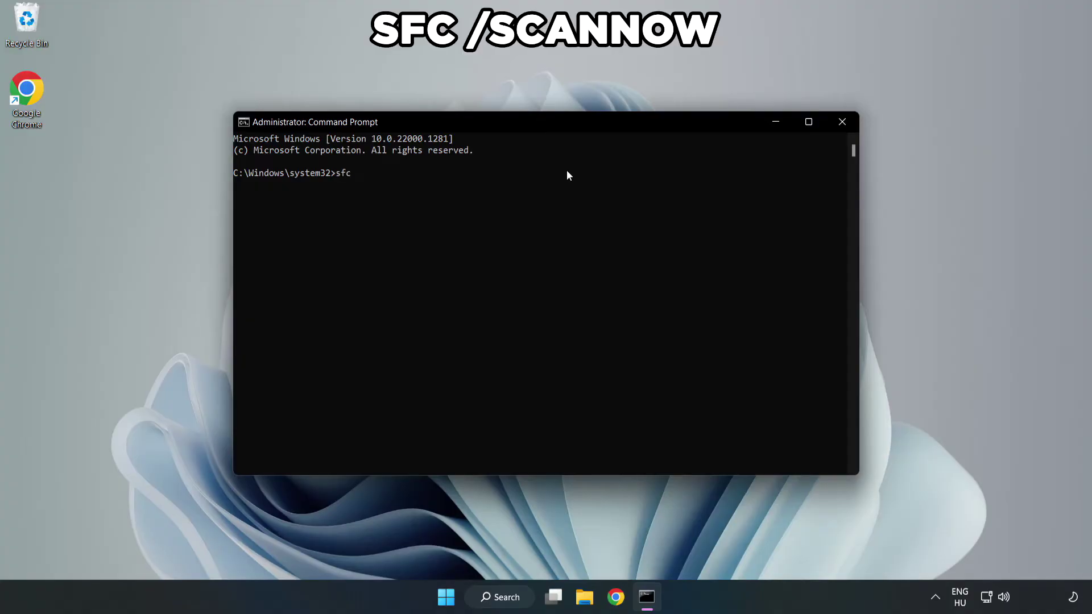
Step: Run the system file scan with sfc /scannow and close the Command Prompt window once it completes
type("sfc /scannow")
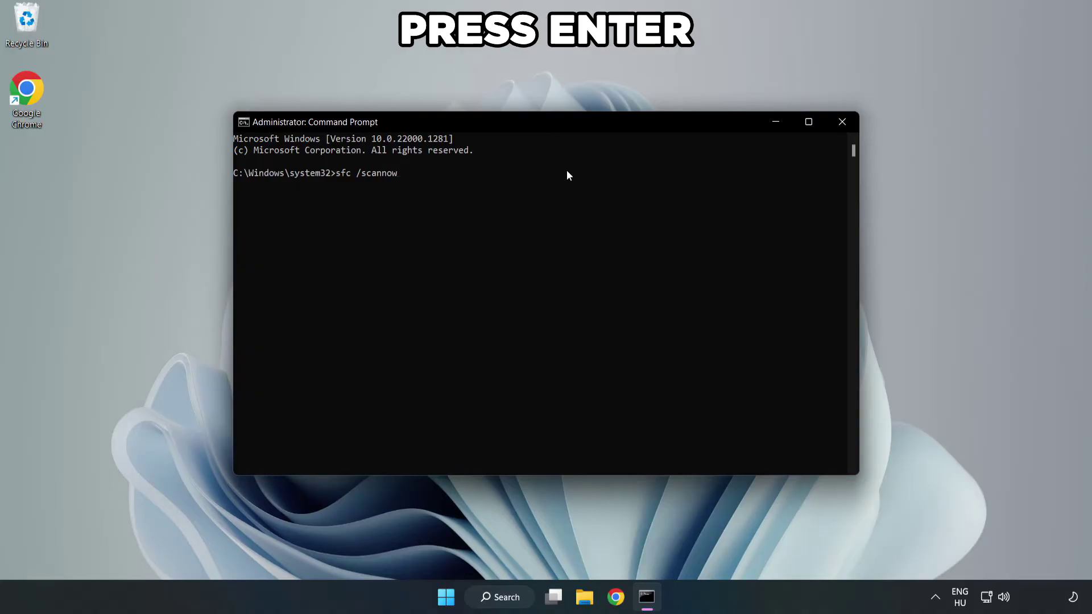
key("Return")
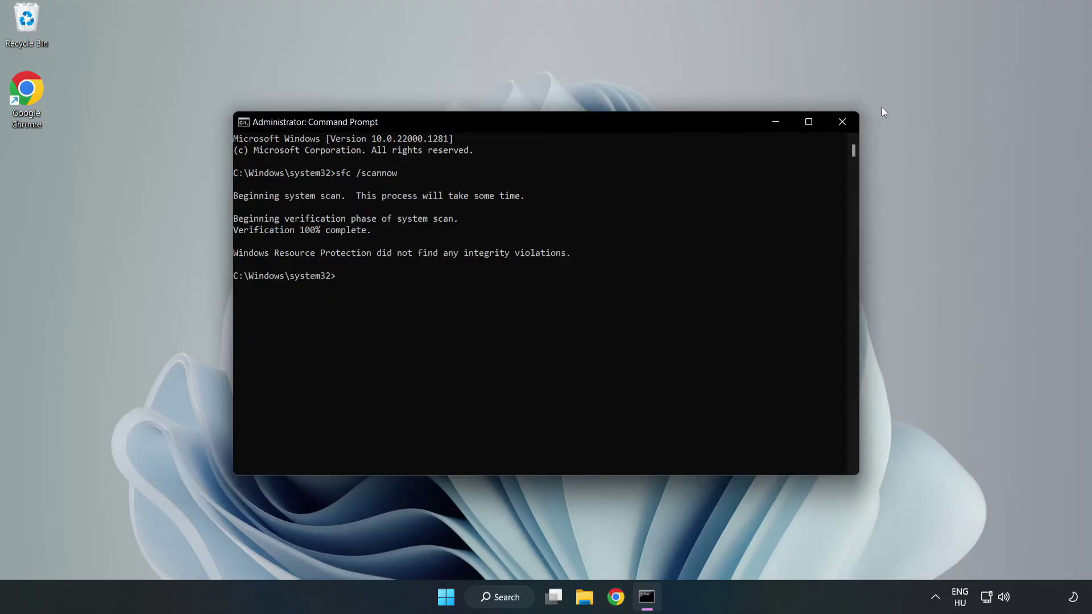
left_click(841, 128)
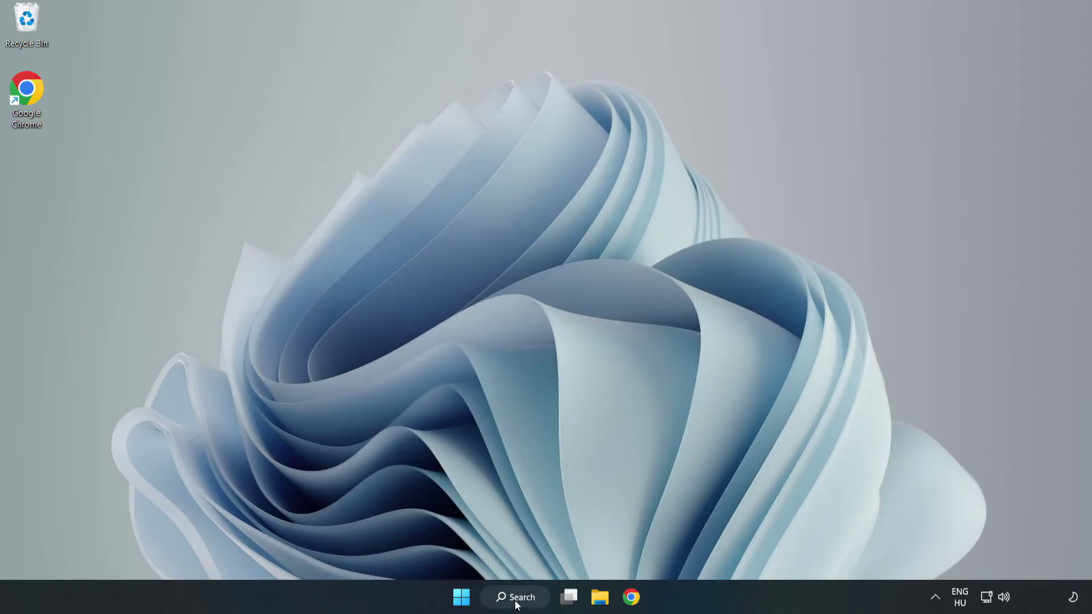
Step: Open Windows Security and go to the Exclusions page within the Virus & threat protection settings
left_click(517, 604)
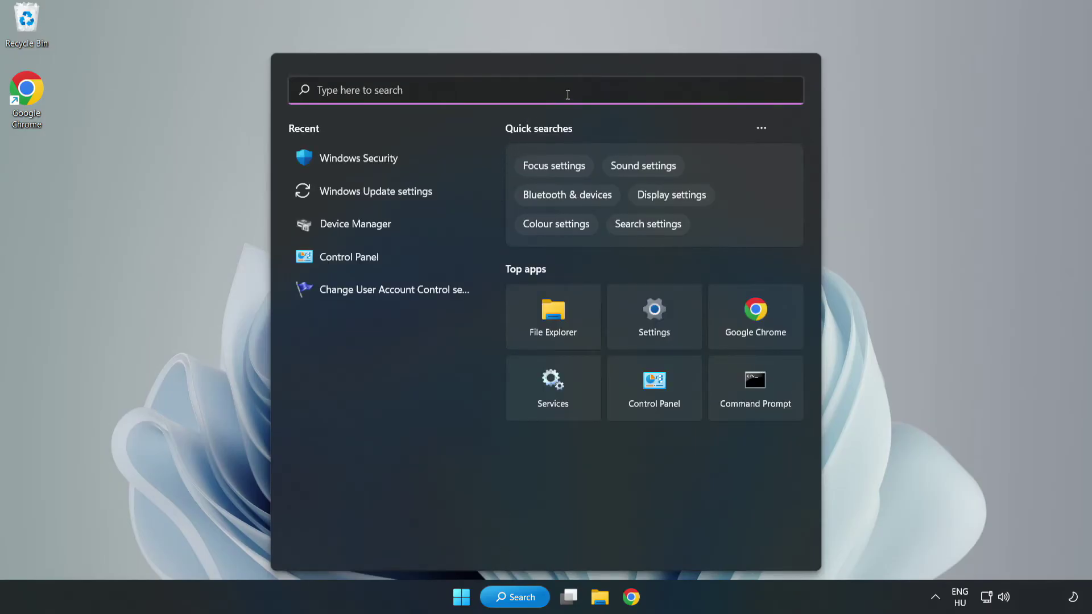
type("sec")
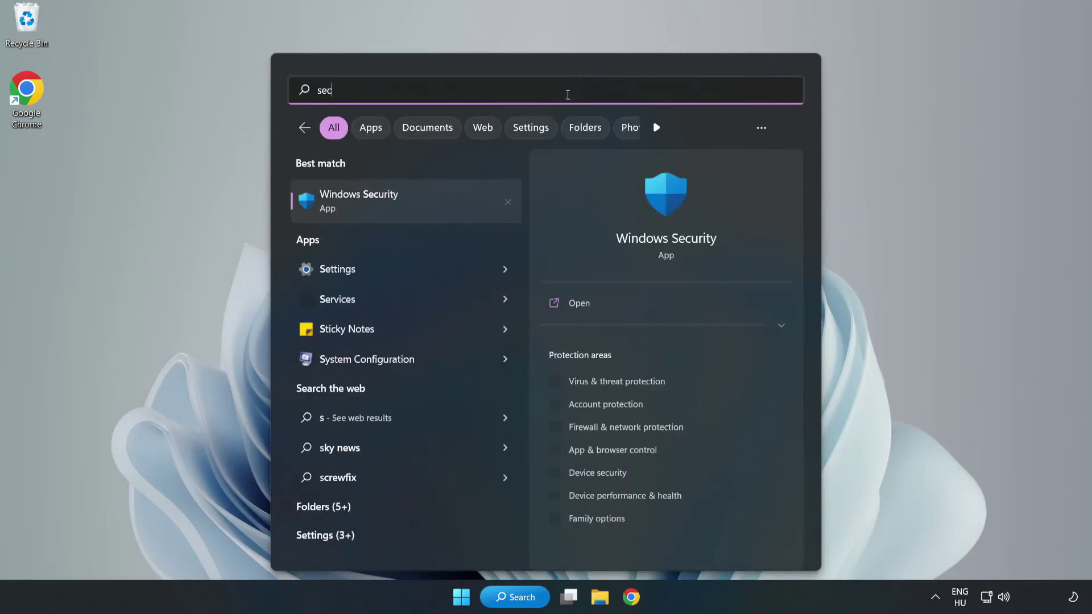
type("urity")
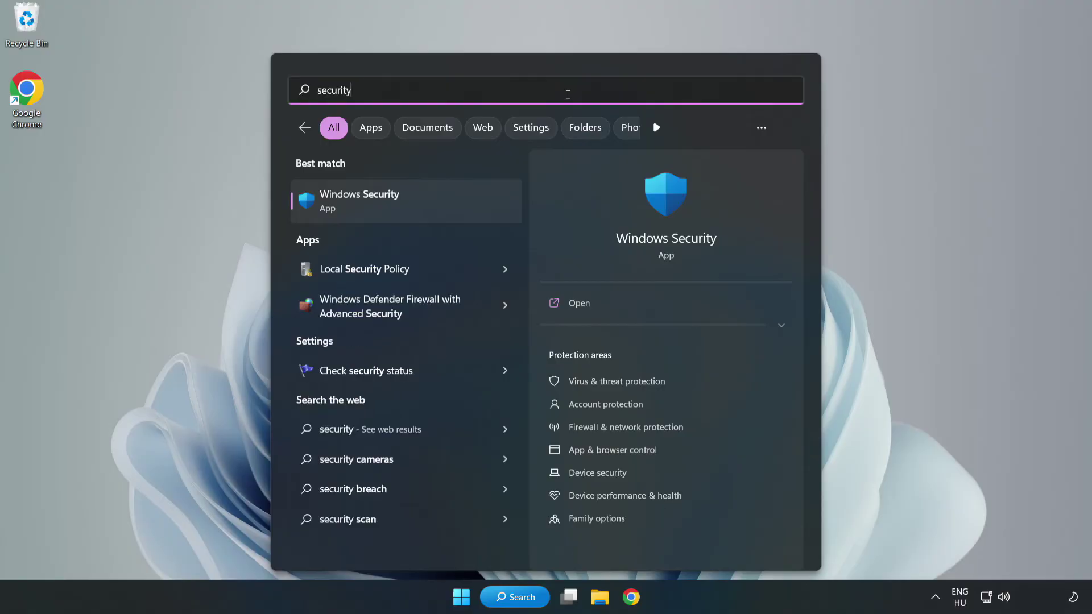
left_click(394, 206)
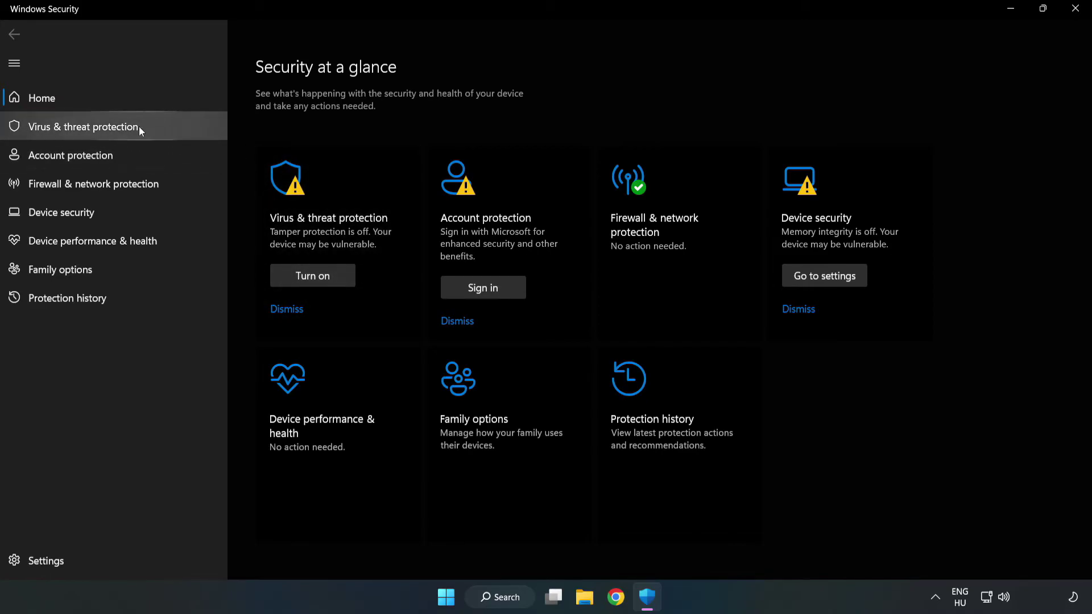
left_click(71, 131)
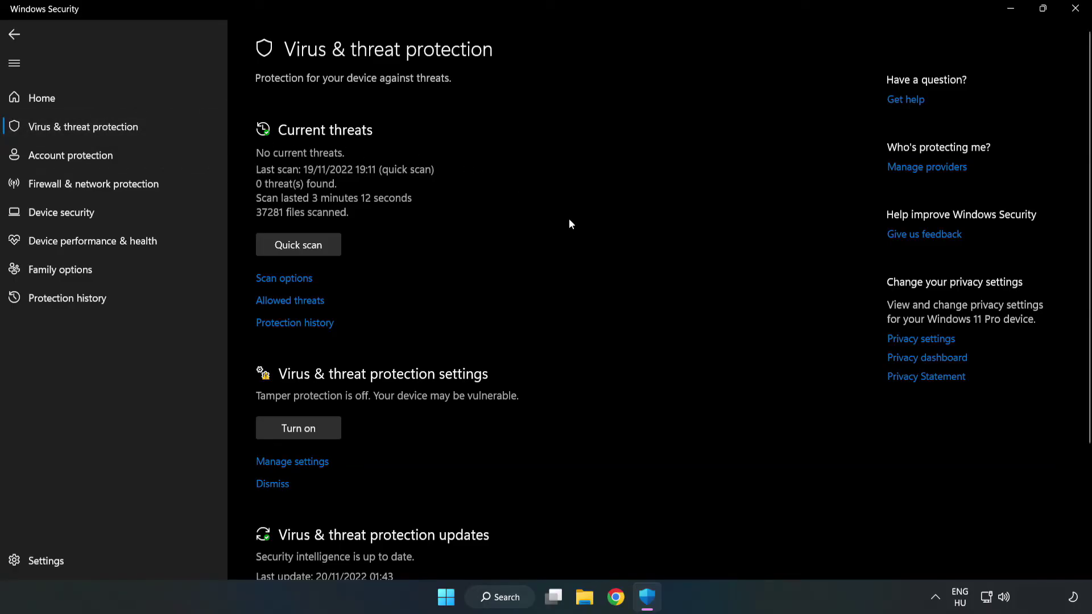
scroll(571, 223, "down", 3)
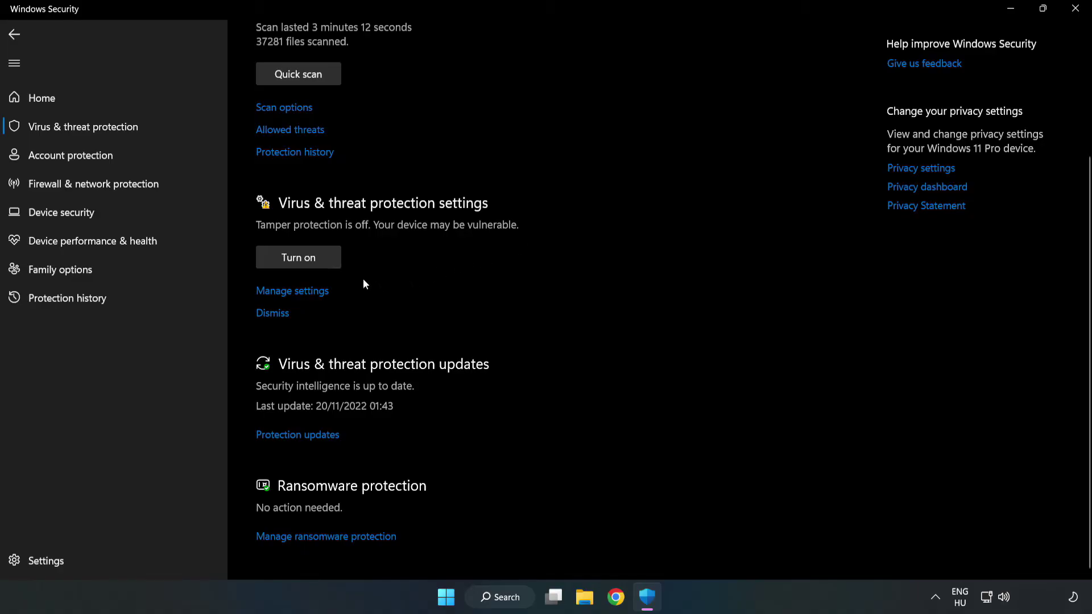
left_click(299, 293)
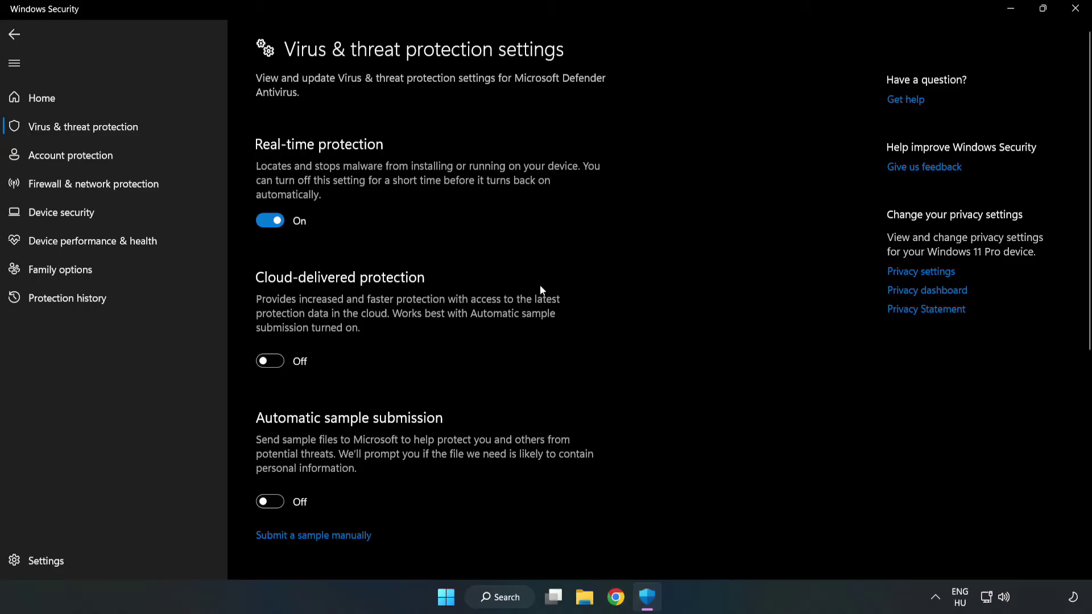
scroll(696, 291, "down", 6)
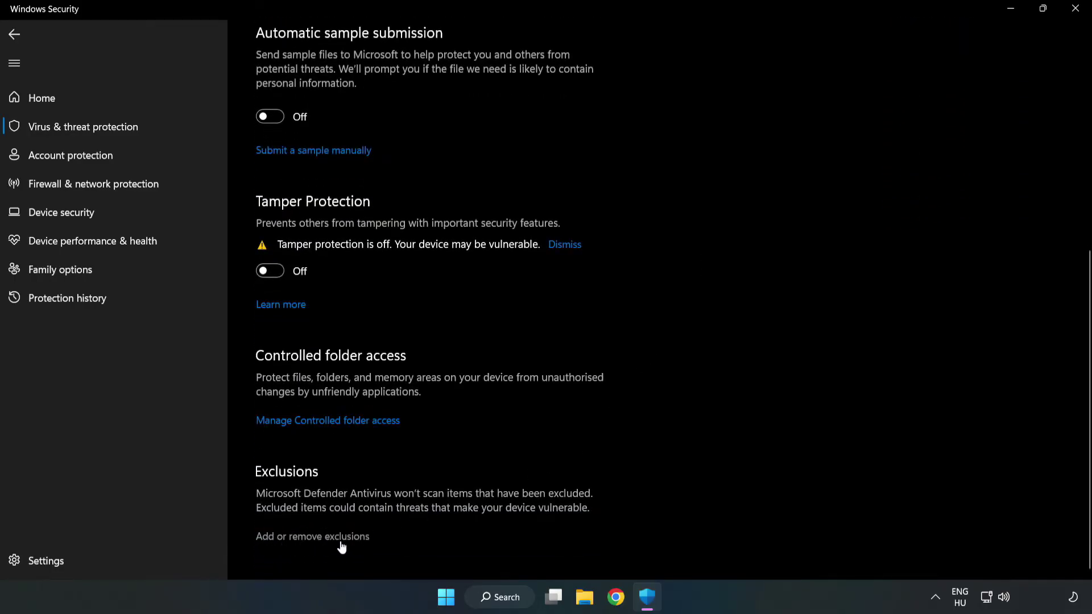
left_click(324, 536)
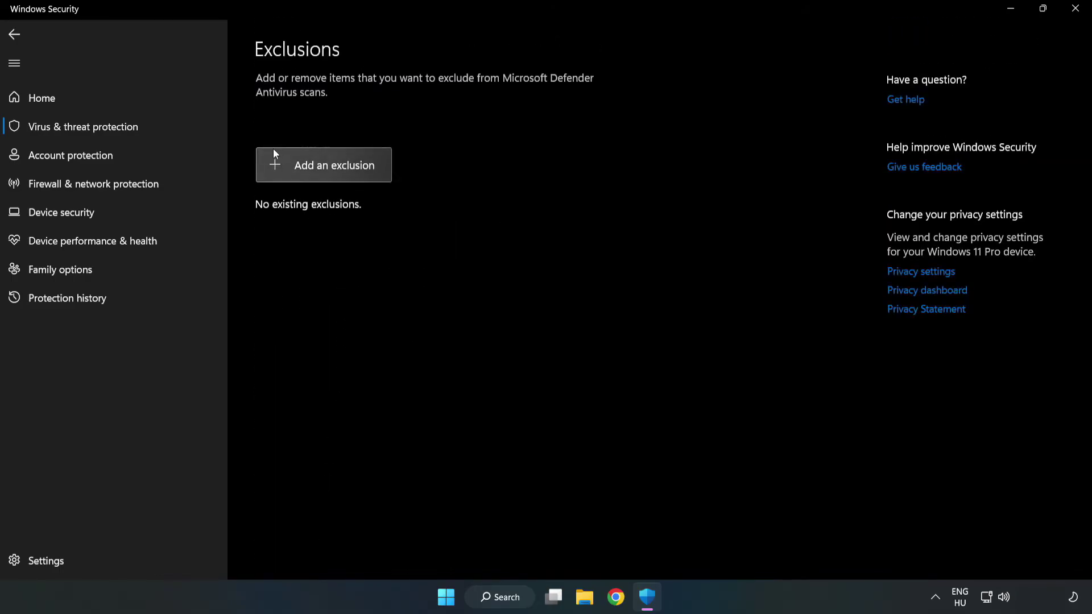
Step: Add a file exclusion for NOT WORKING APP from its folder in C:\Program Files (x86), and close Windows Security
left_click(335, 172)
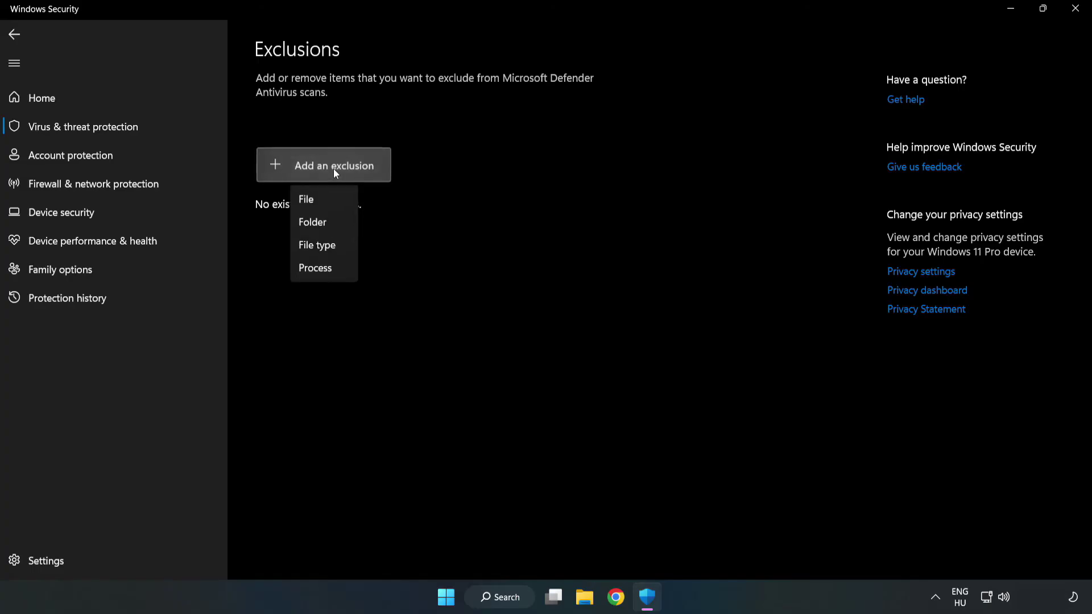
left_click(312, 201)
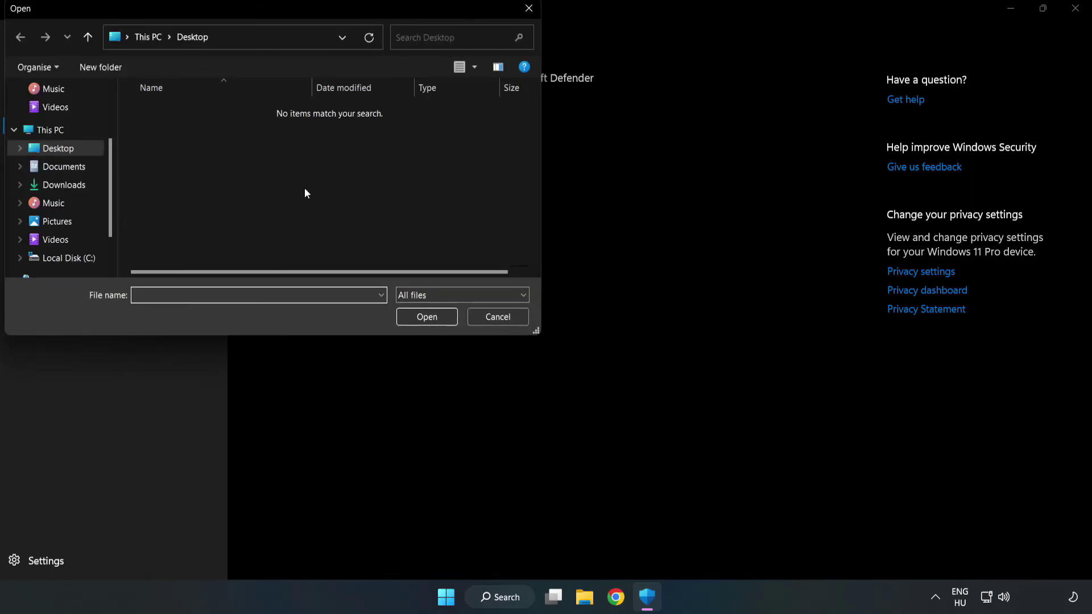
left_click_drag(294, 12, 503, 125)
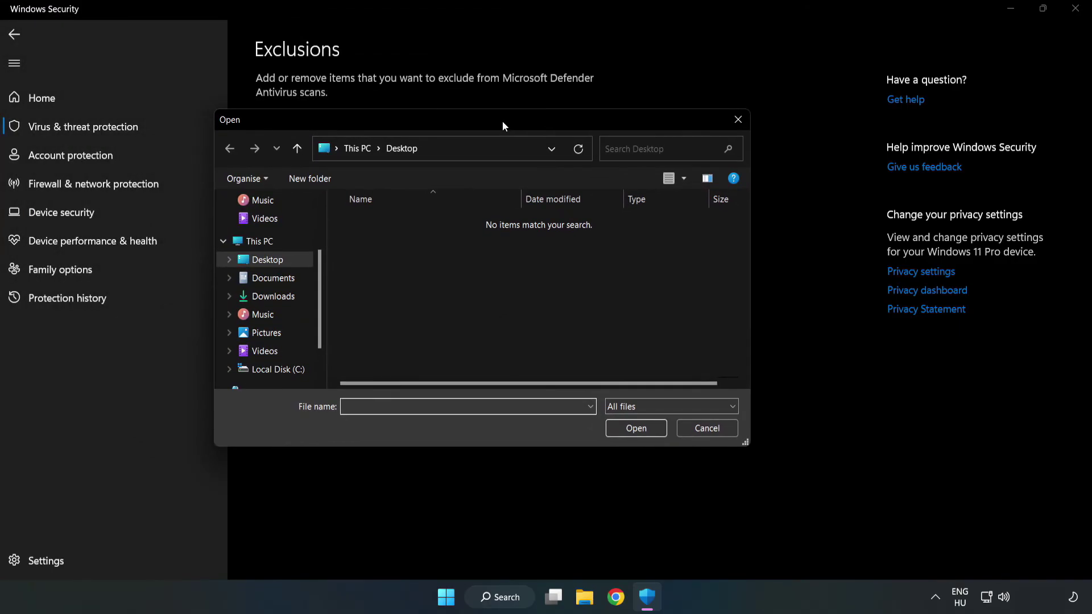
left_click(278, 370)
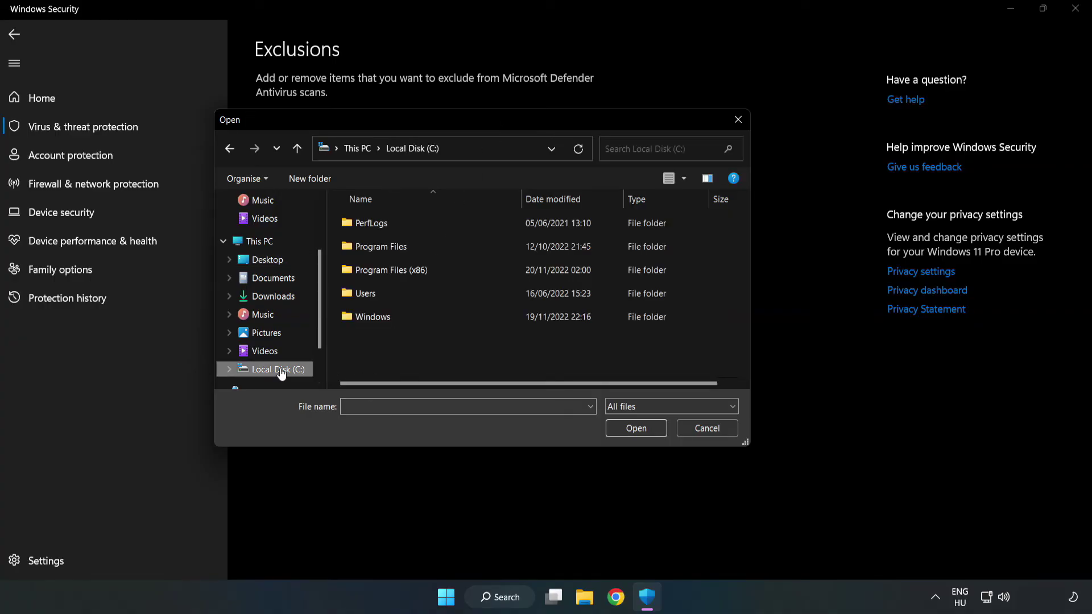
double_click(429, 271)
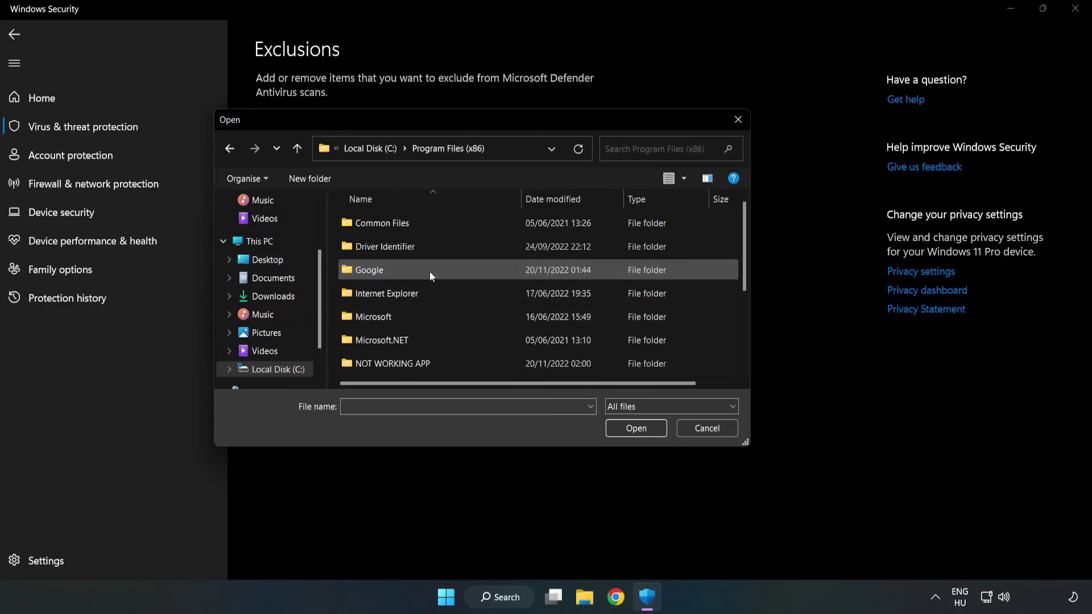
double_click(429, 361)
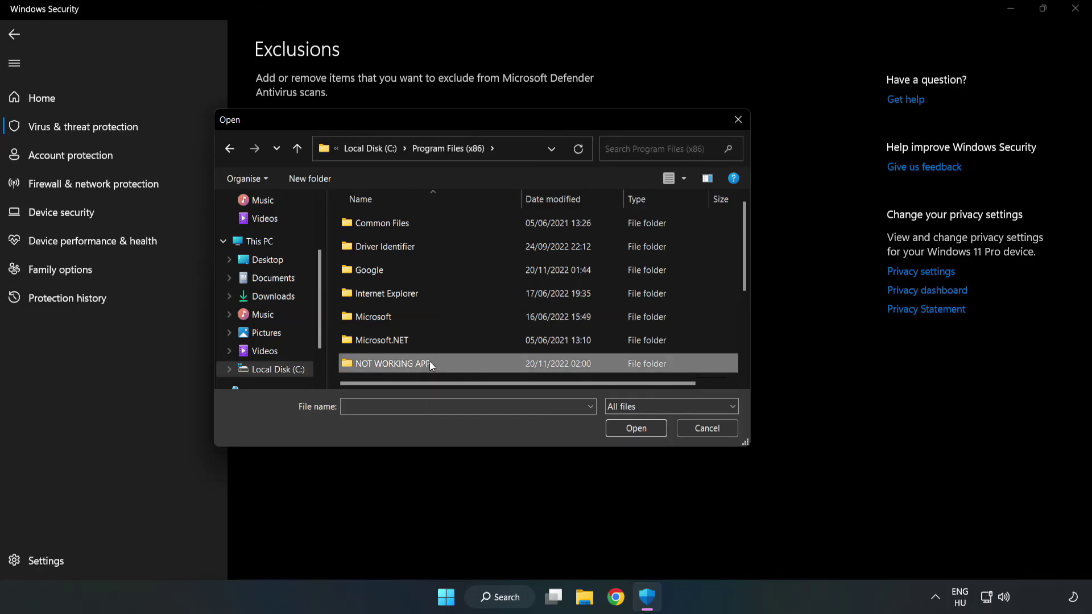
left_click(385, 224)
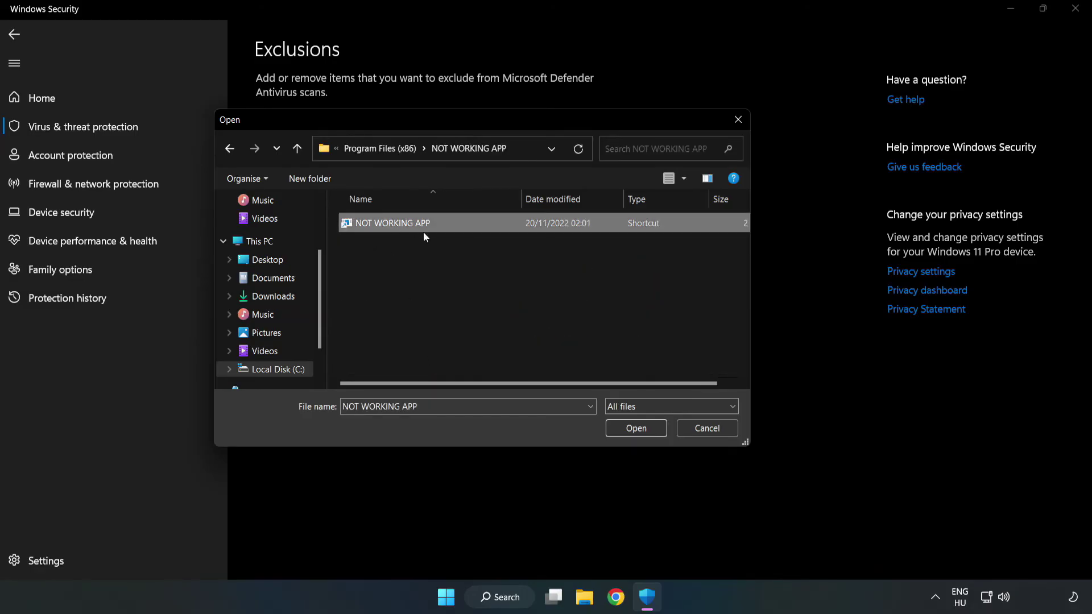
left_click(637, 431)
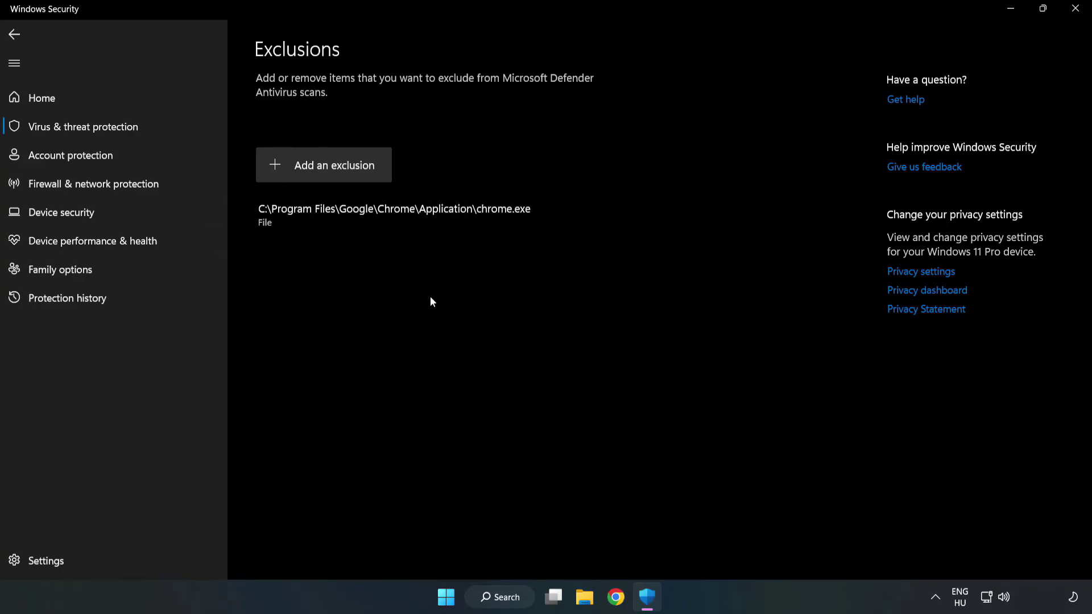
left_click(1075, 14)
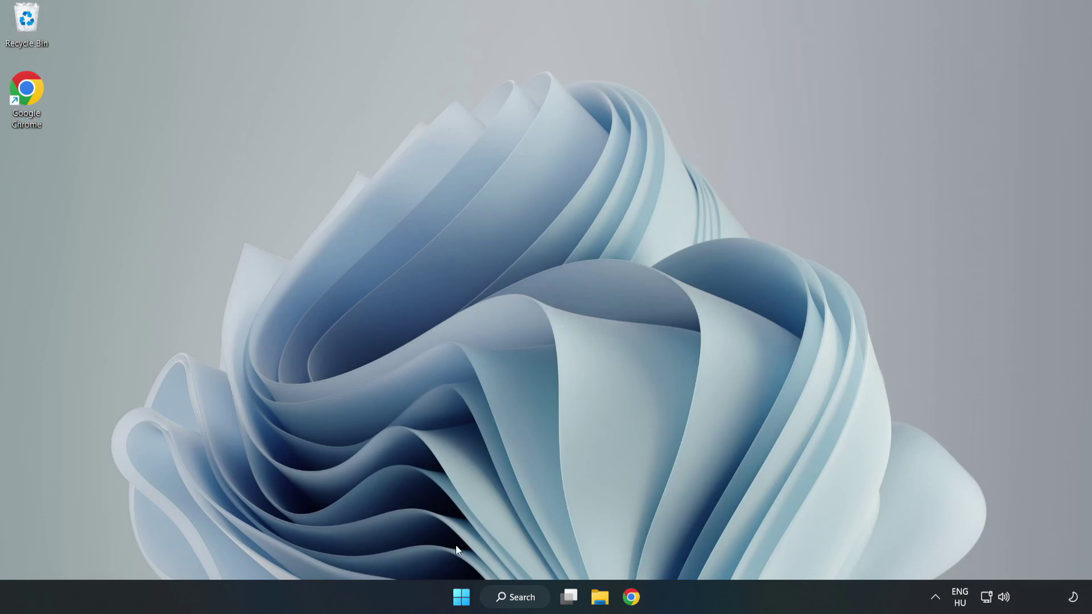
Step: Restart the computer
left_click(461, 596)
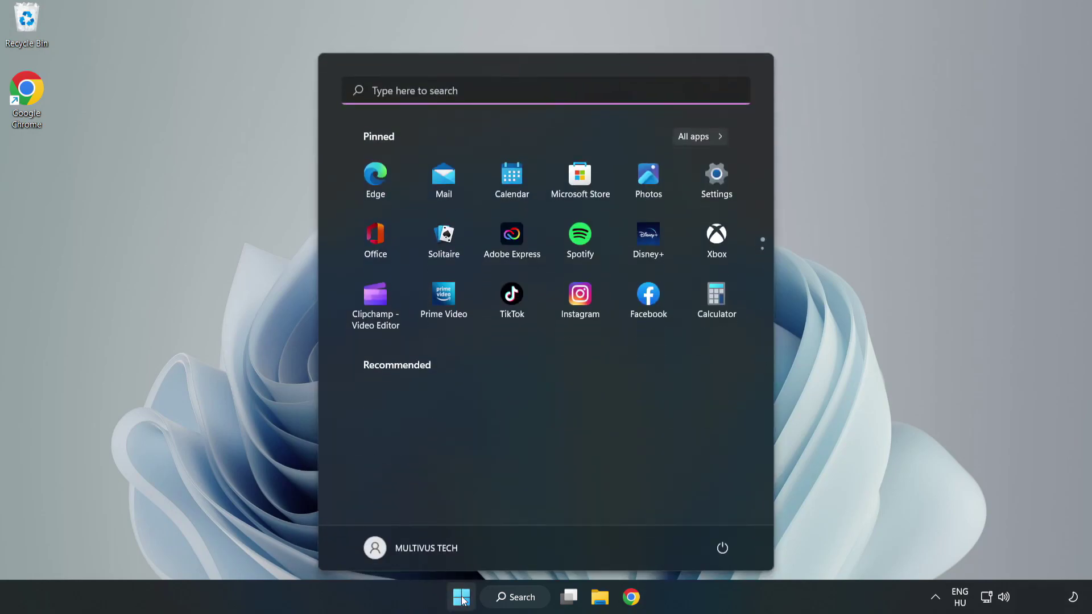
left_click(723, 548)
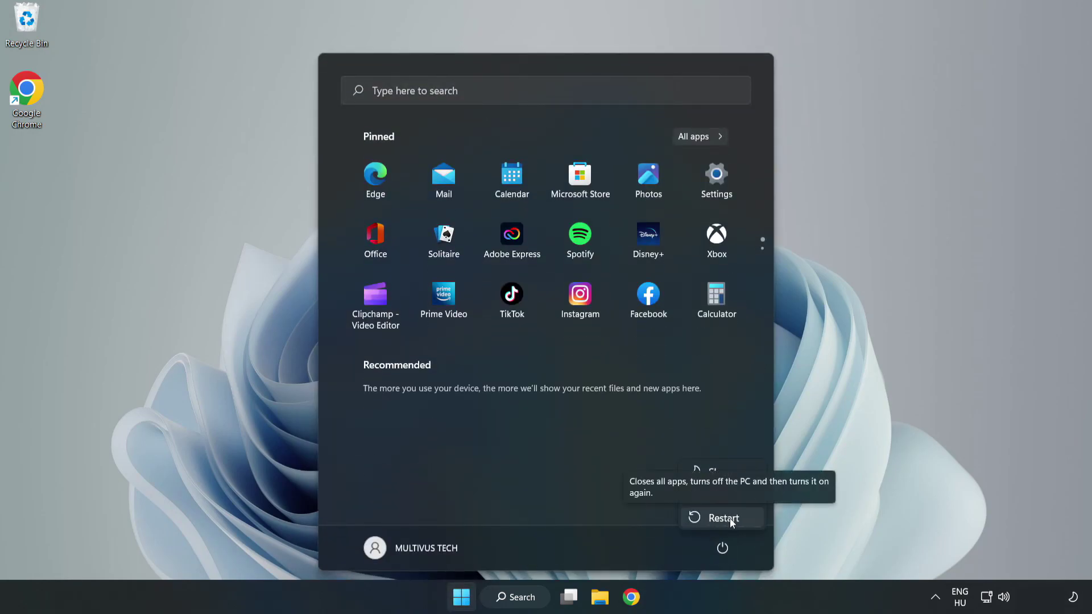